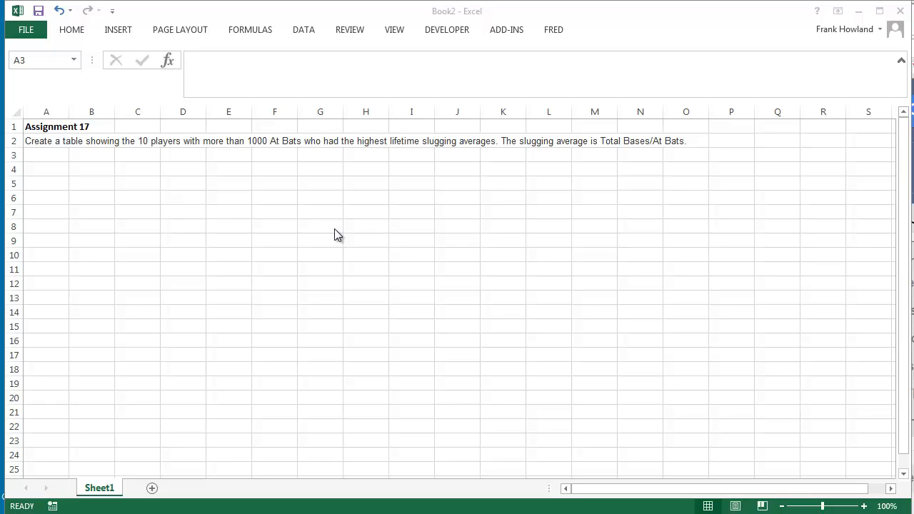
# Start a Microsoft Query import at cell A3 with MS Access Database as the data source
pyautogui.click(40, 140)
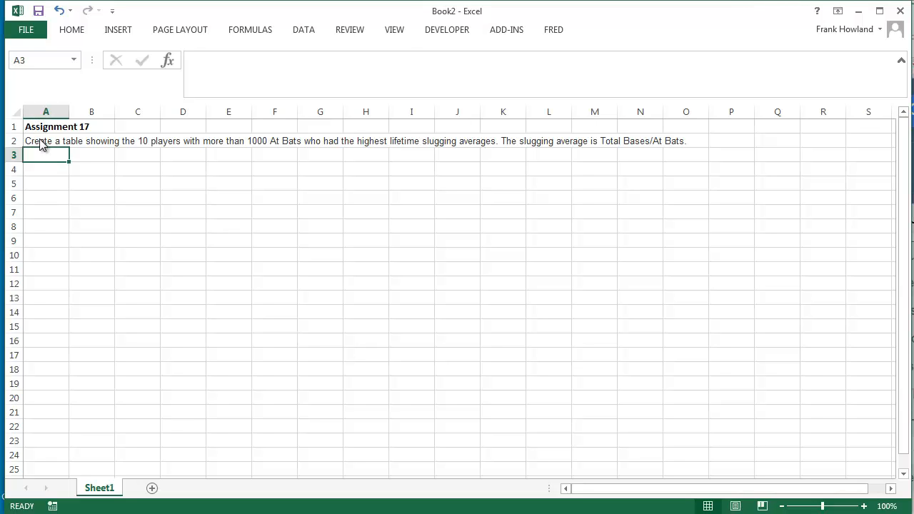
pyautogui.click(41, 141)
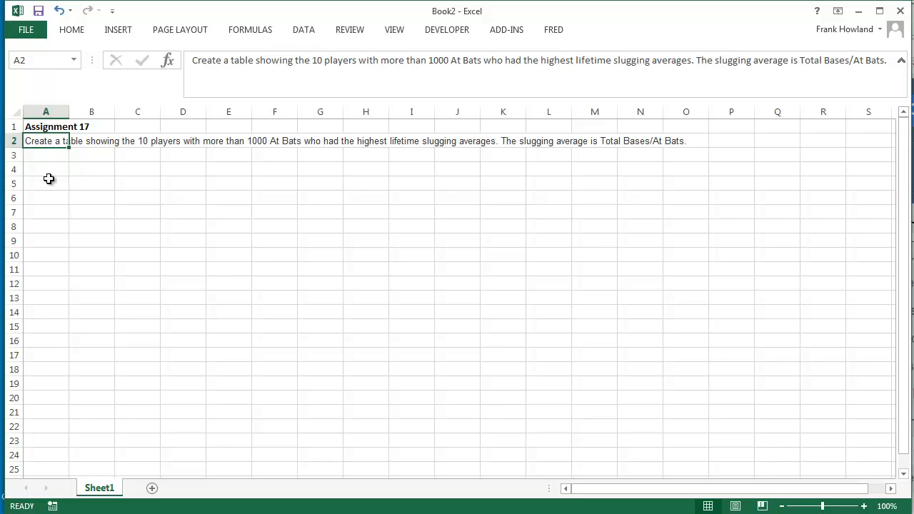
pyautogui.click(45, 156)
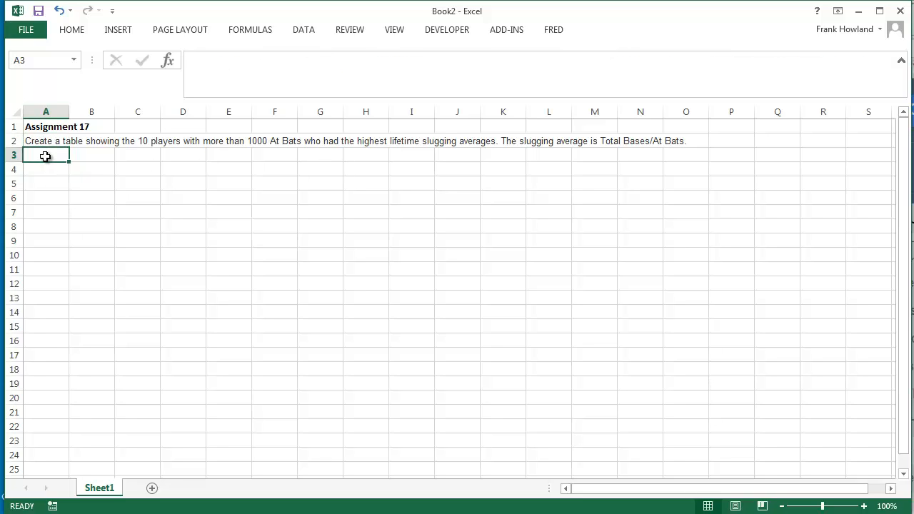
pyautogui.click(304, 33)
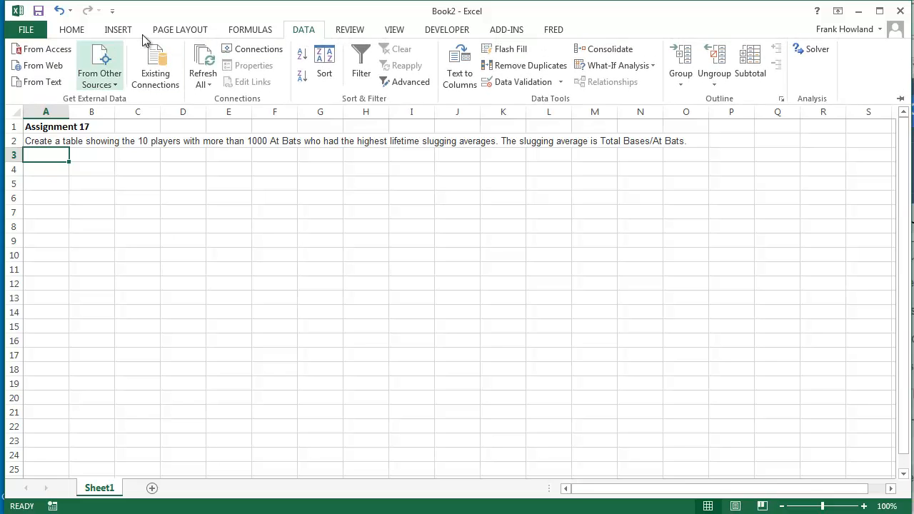
pyautogui.click(117, 82)
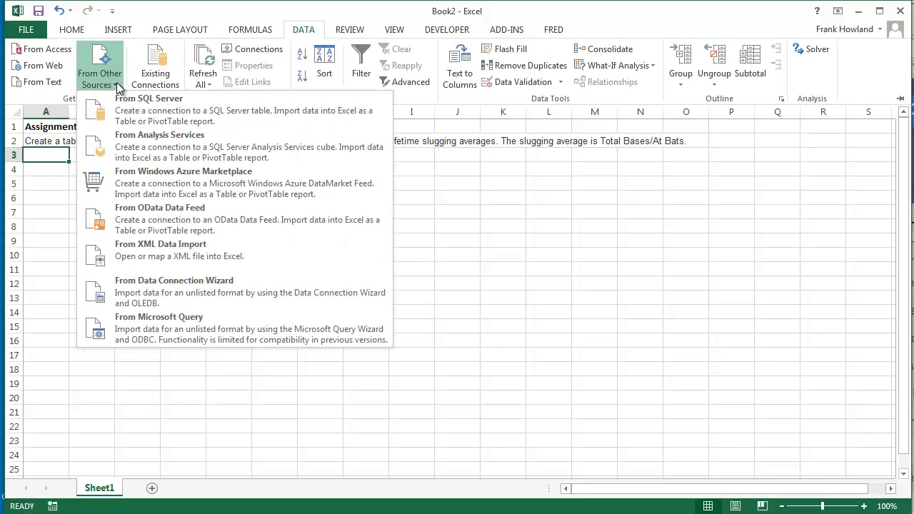
pyautogui.click(138, 333)
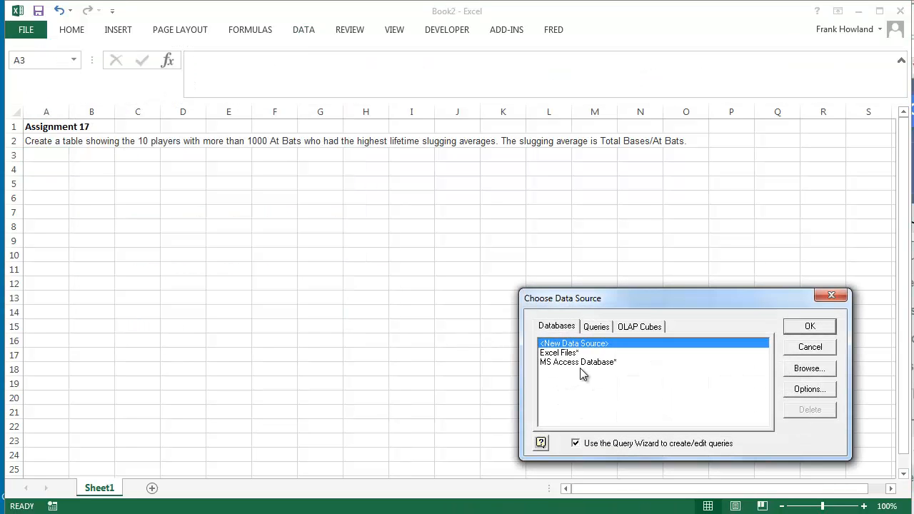
pyautogui.click(583, 361)
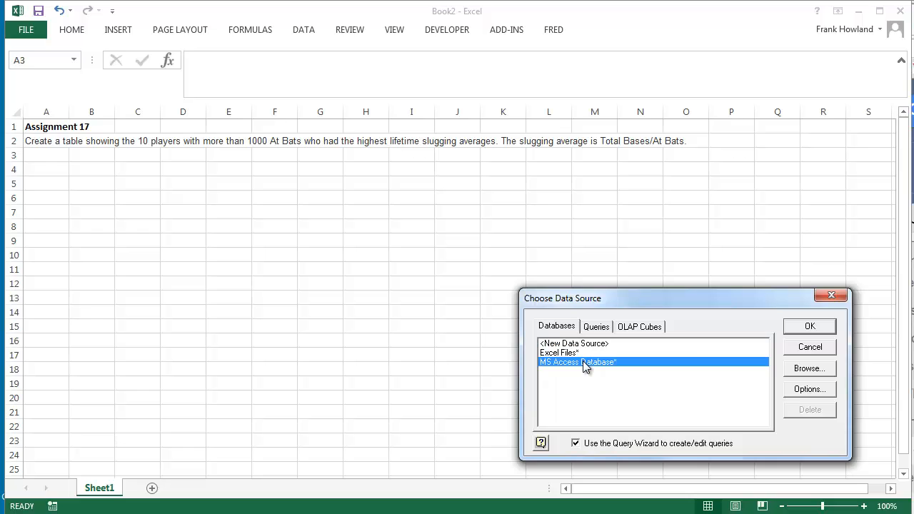
pyautogui.click(807, 326)
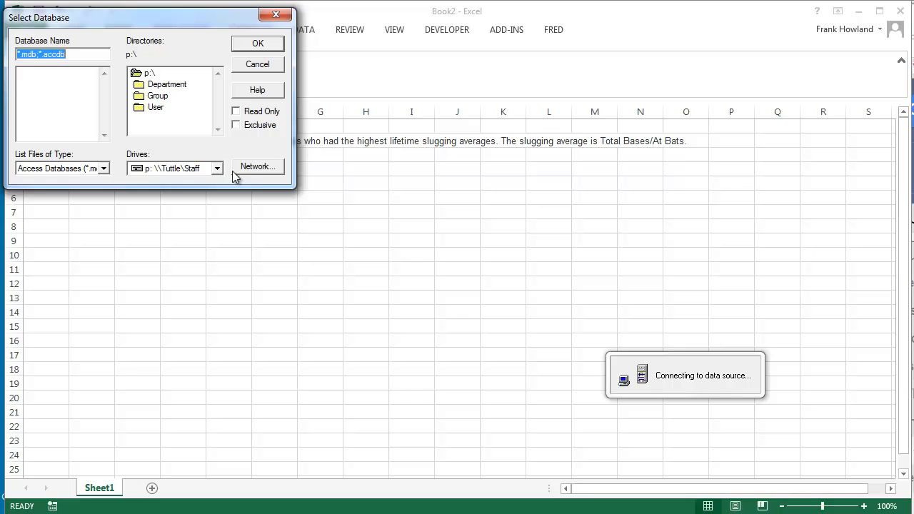
# Switch the database location to the root directory of drive c:
pyautogui.click(216, 168)
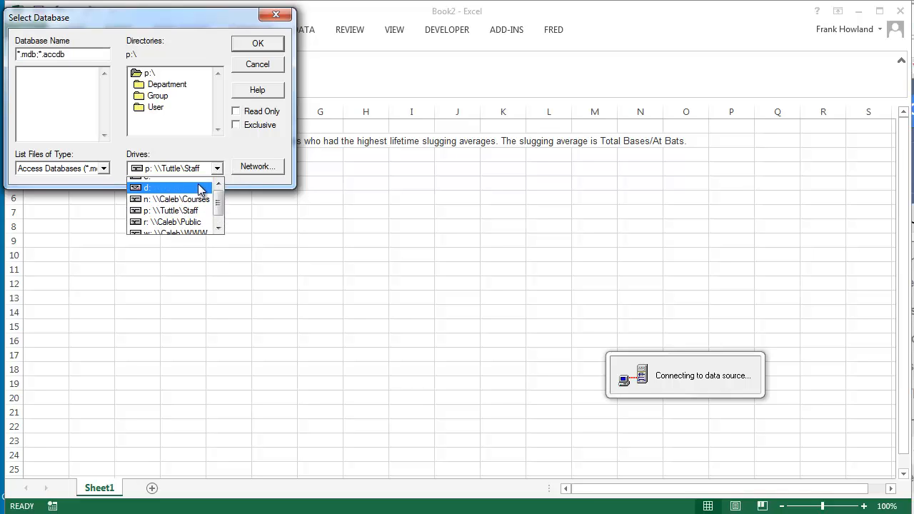
pyautogui.click(179, 179)
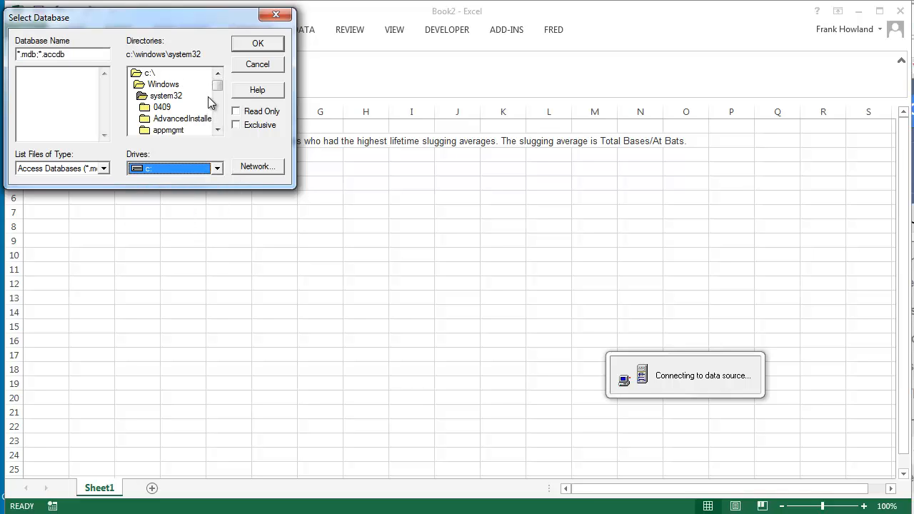
pyautogui.click(146, 74)
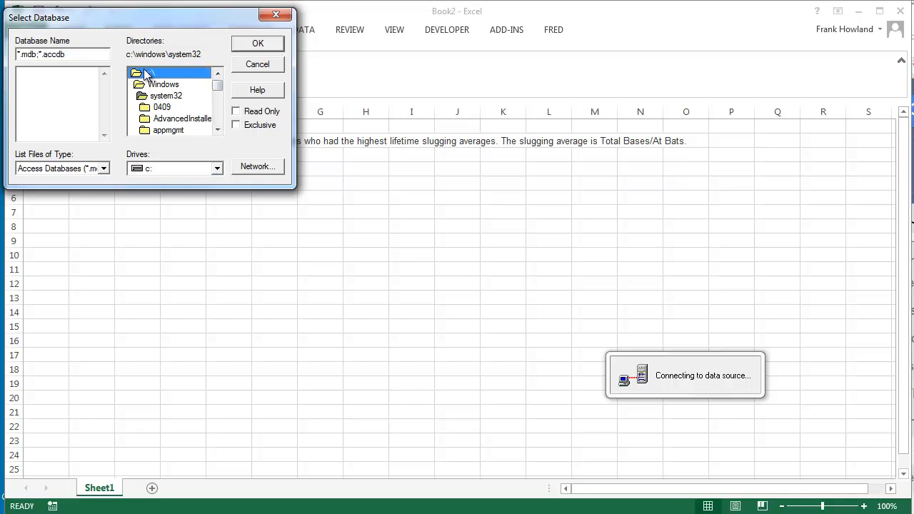
pyautogui.doubleClick(147, 73)
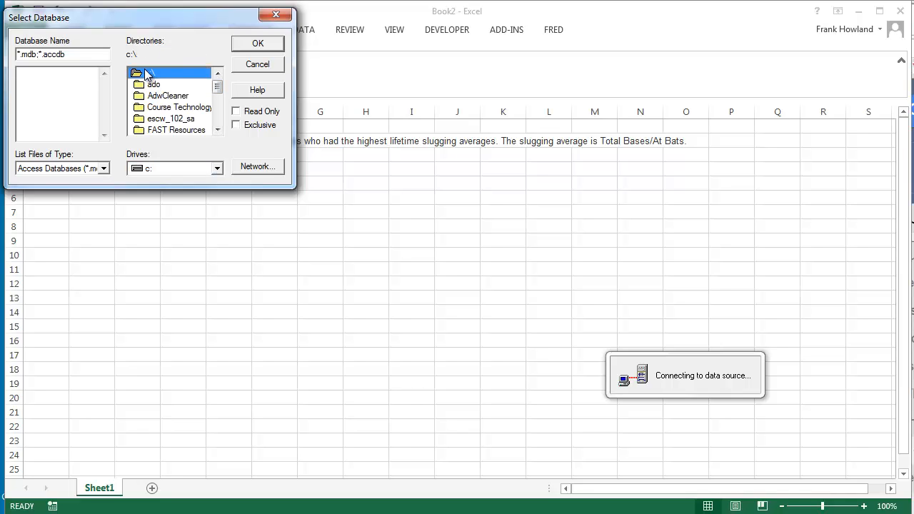
# Browse through Users and the personal profile folder to the Downloads directory
pyautogui.click(219, 113)
pyautogui.click(220, 118)
pyautogui.click(220, 120)
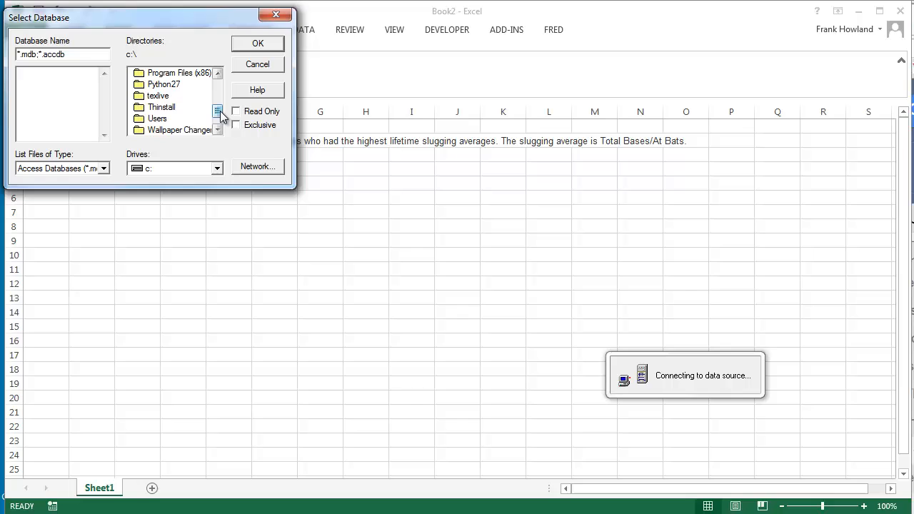
pyautogui.doubleClick(166, 120)
pyautogui.scroll(-2, 218, 125)
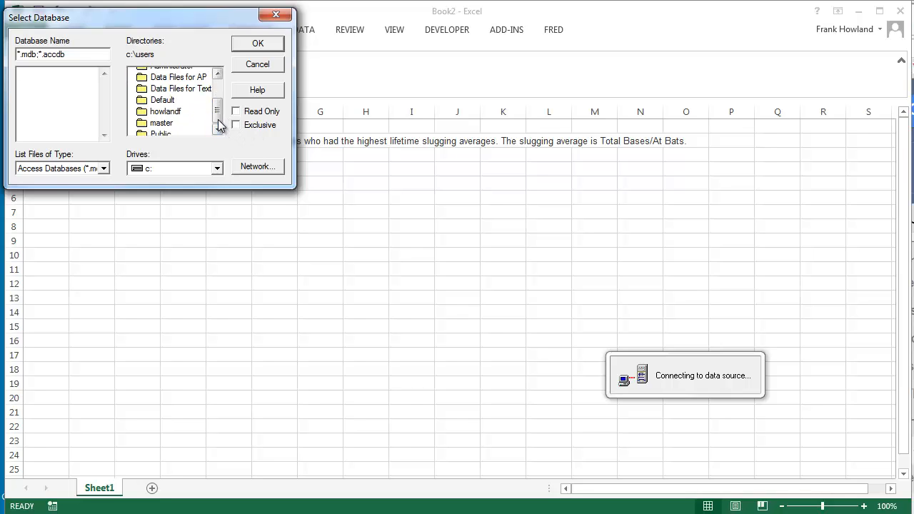
pyautogui.doubleClick(188, 96)
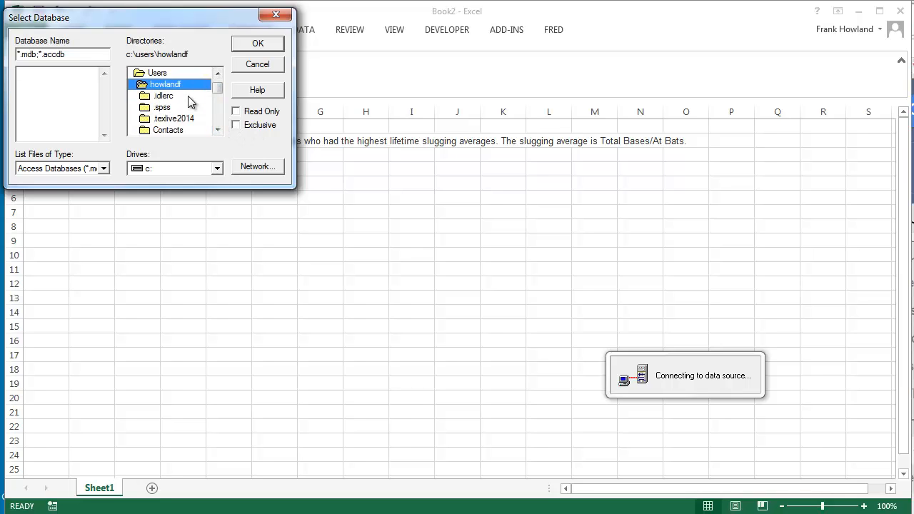
pyautogui.scroll(-5, 220, 121)
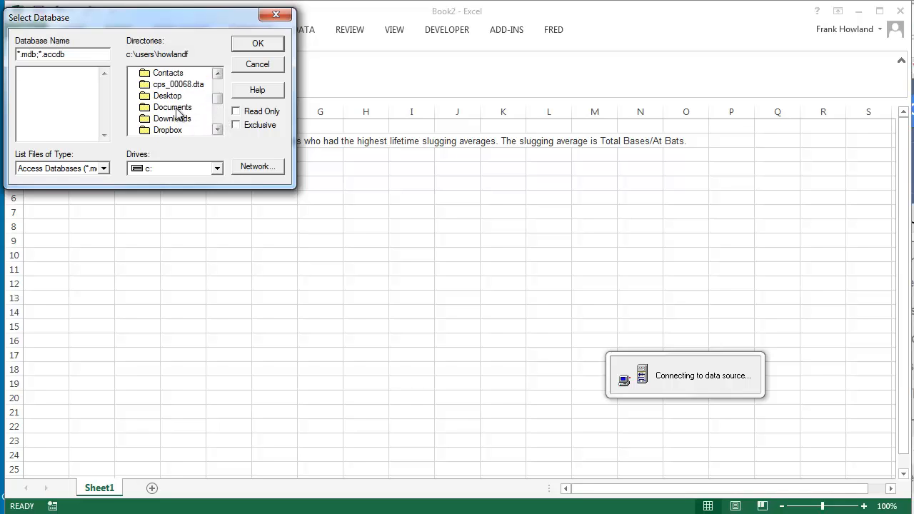
pyautogui.click(179, 118)
pyautogui.doubleClick(178, 119)
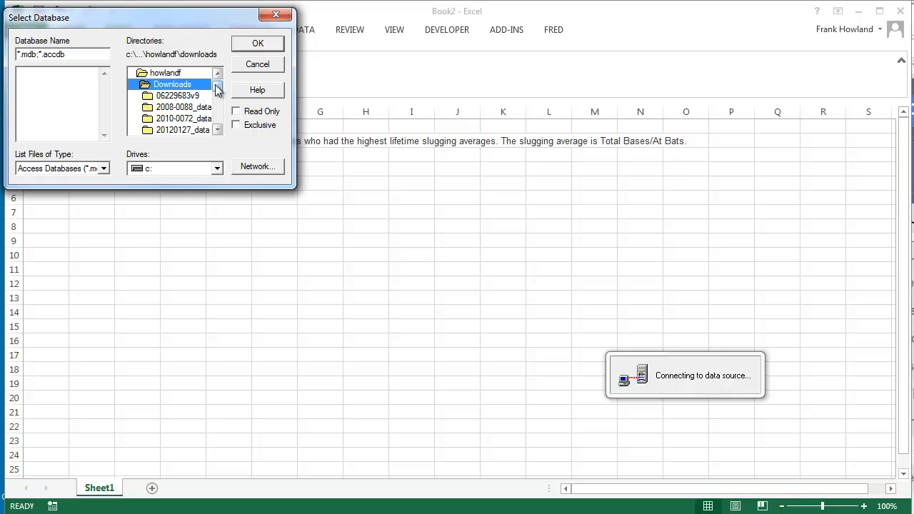
# Connect to the database lahman2013_beta.mdb in the lahman-mdb folder within Downloads
pyautogui.moveTo(219, 87); pyautogui.dragTo(282, 112)
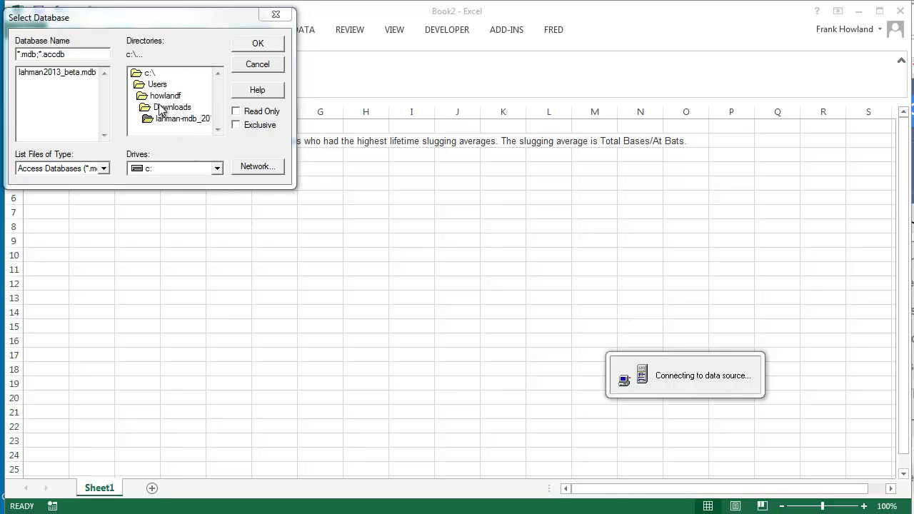
pyautogui.click(50, 73)
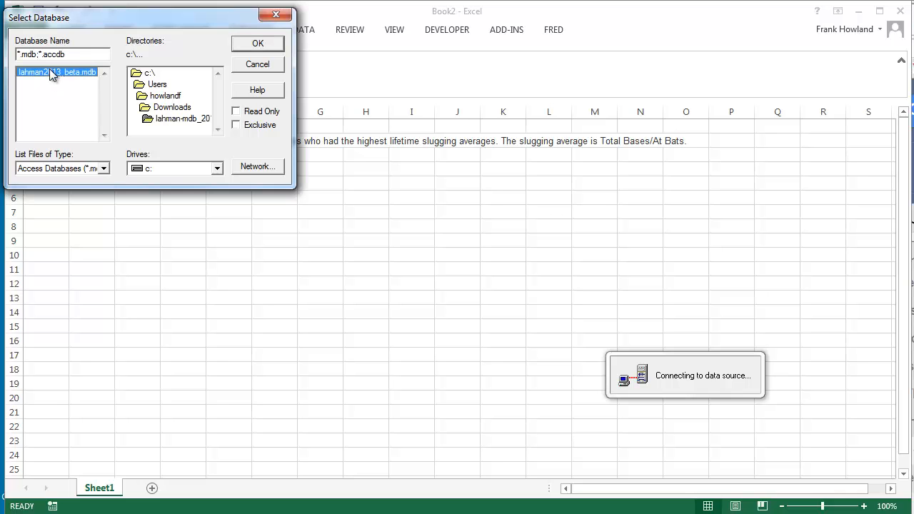
pyautogui.click(258, 45)
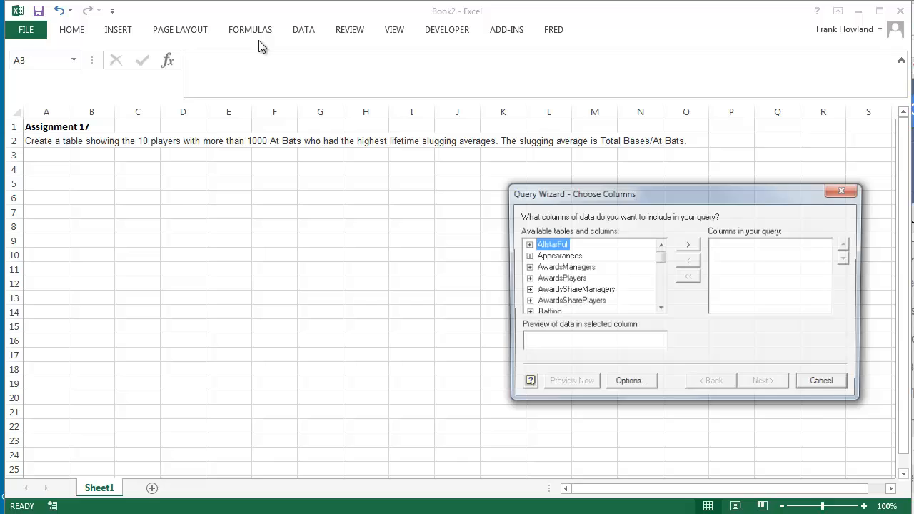
# Add the playerID column from the Batting table to the query
pyautogui.click(661, 281)
pyautogui.click(661, 281)
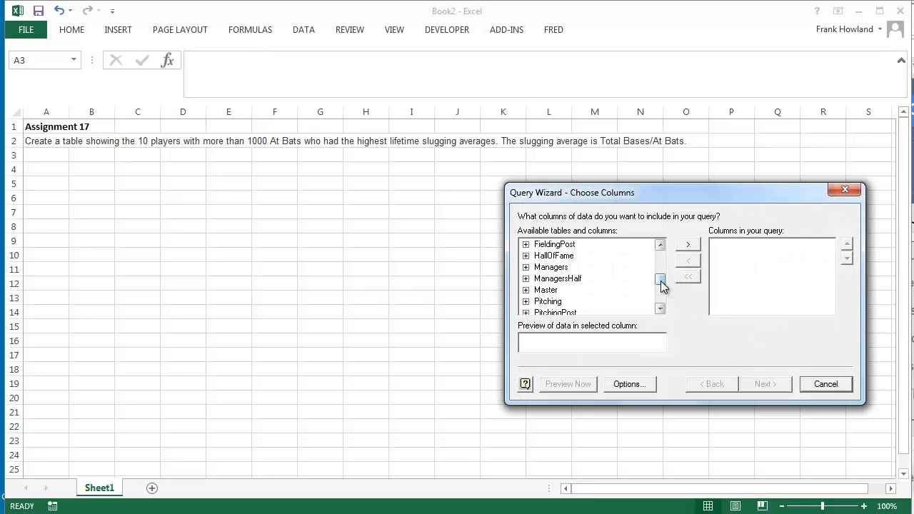
pyautogui.click(659, 257)
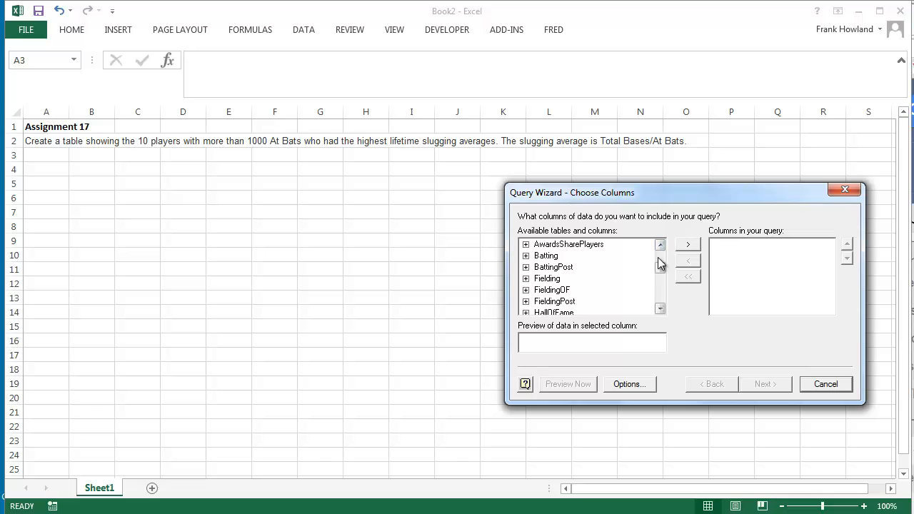
pyautogui.click(525, 255)
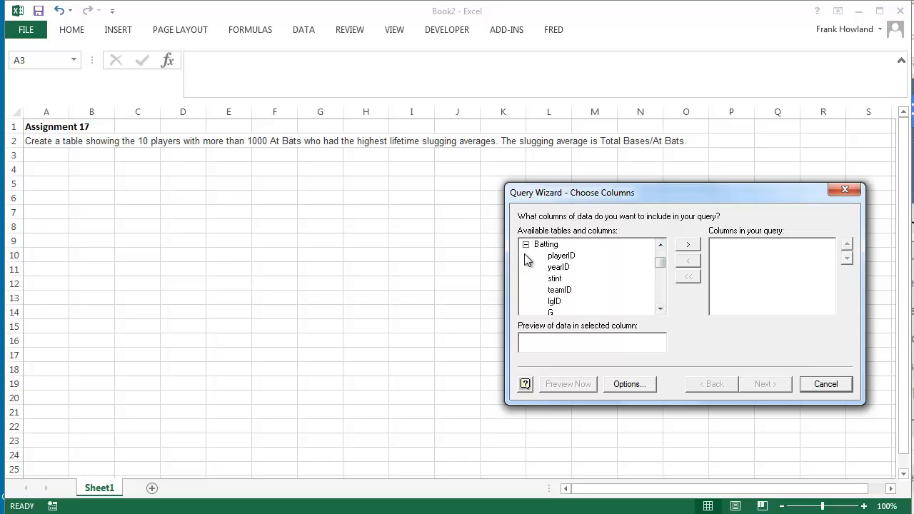
pyautogui.click(564, 255)
pyautogui.click(688, 245)
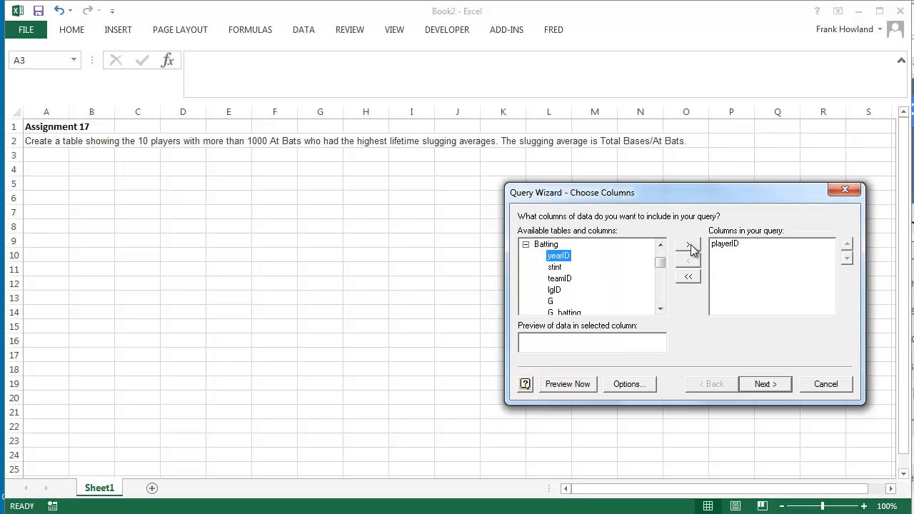
# Add the Batting columns AB, H, 2B, 3B and HR to the query
pyautogui.click(661, 290)
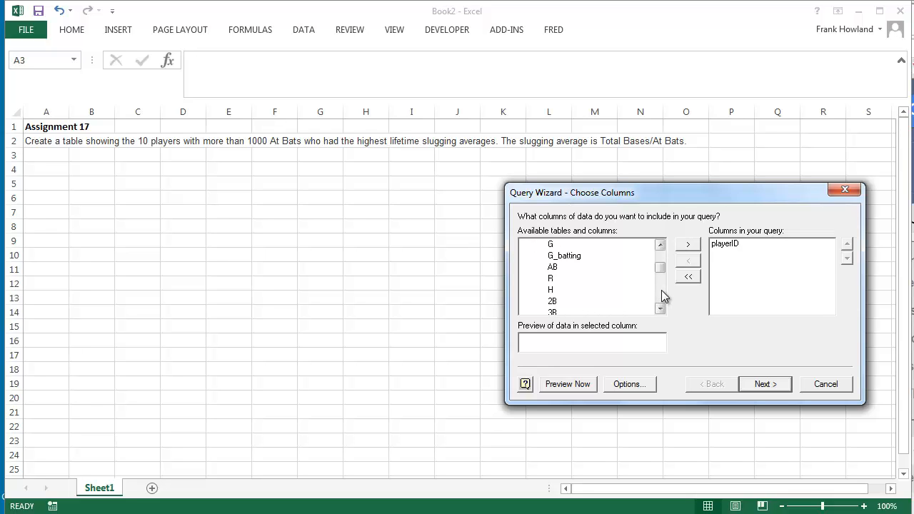
pyautogui.click(552, 267)
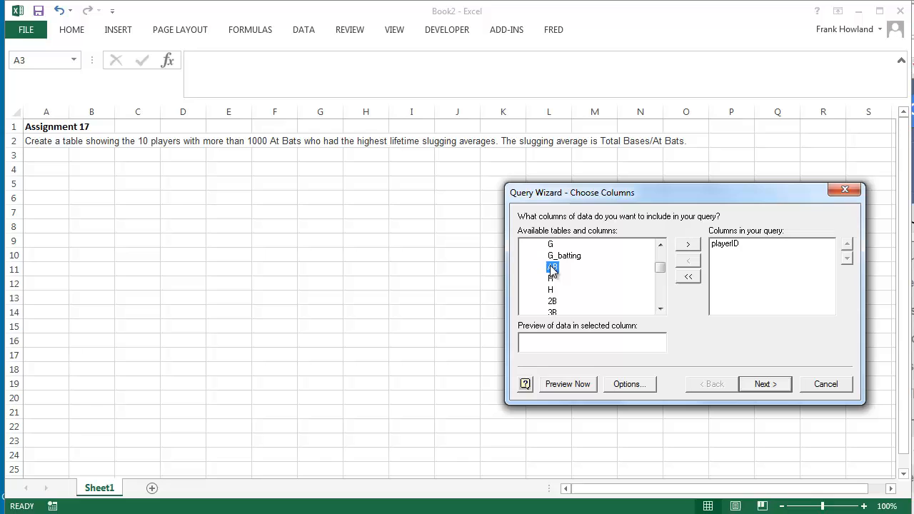
pyautogui.click(688, 245)
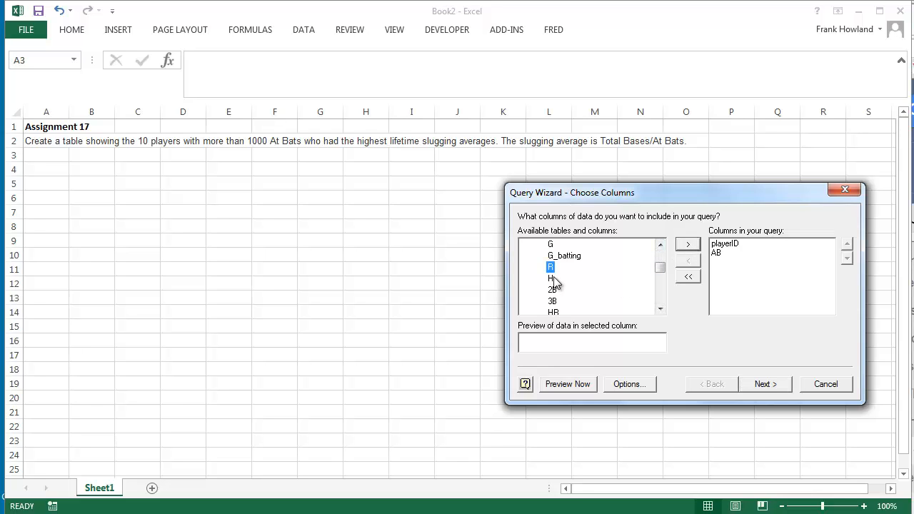
pyautogui.click(553, 279)
pyautogui.click(688, 244)
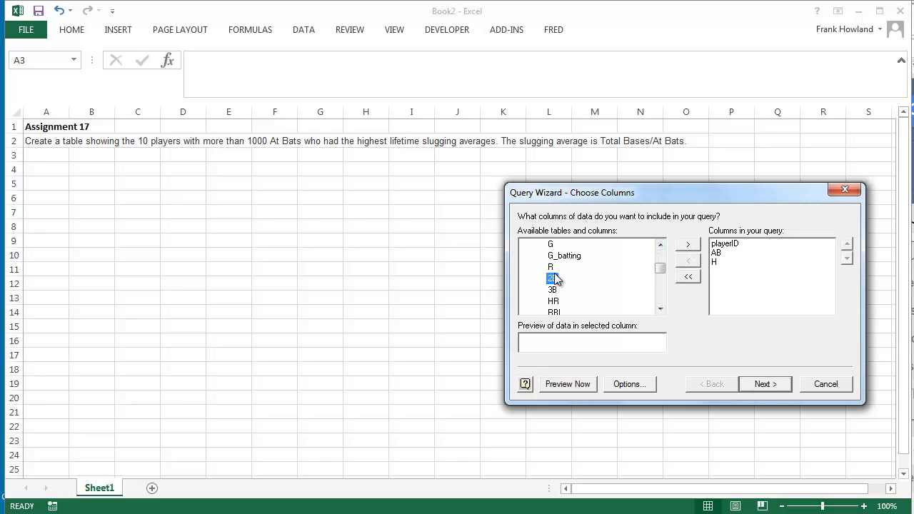
pyautogui.click(688, 245)
pyautogui.click(688, 245)
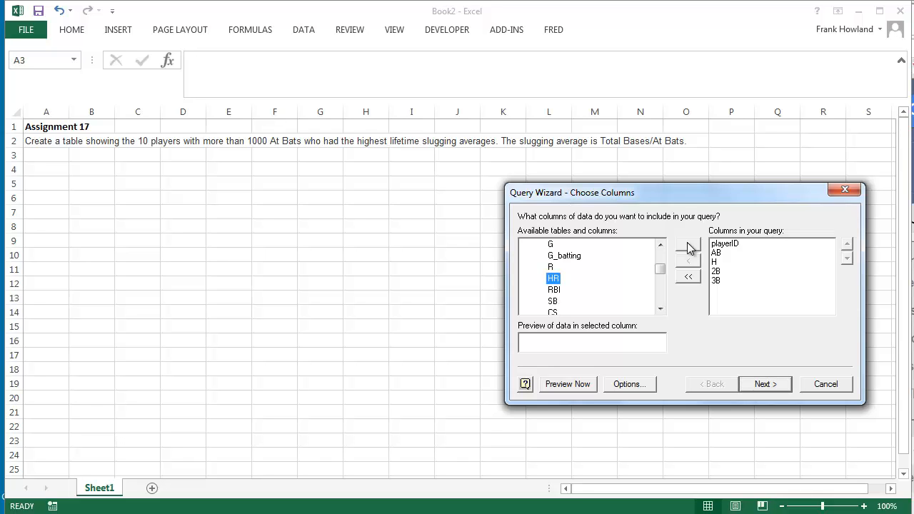
pyautogui.click(688, 245)
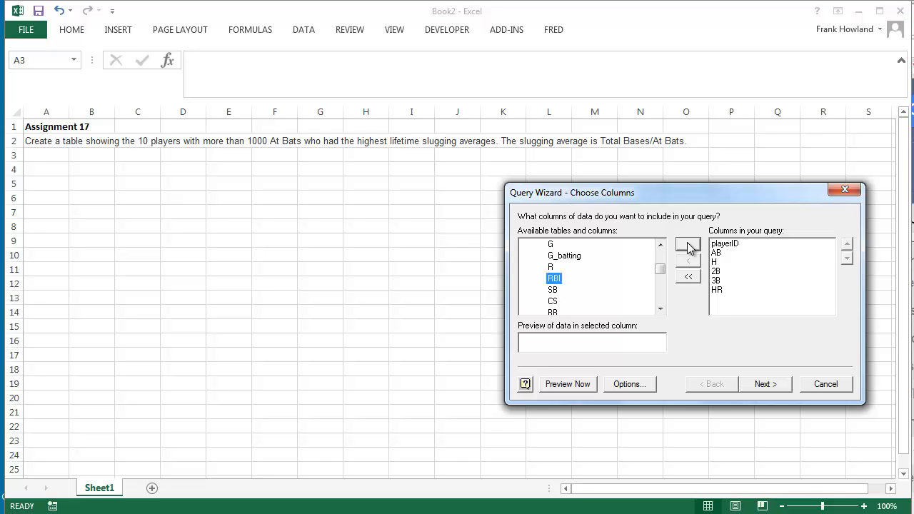
# Expand the Master table in the list of available tables and columns
pyautogui.click(659, 293)
pyautogui.click(659, 293)
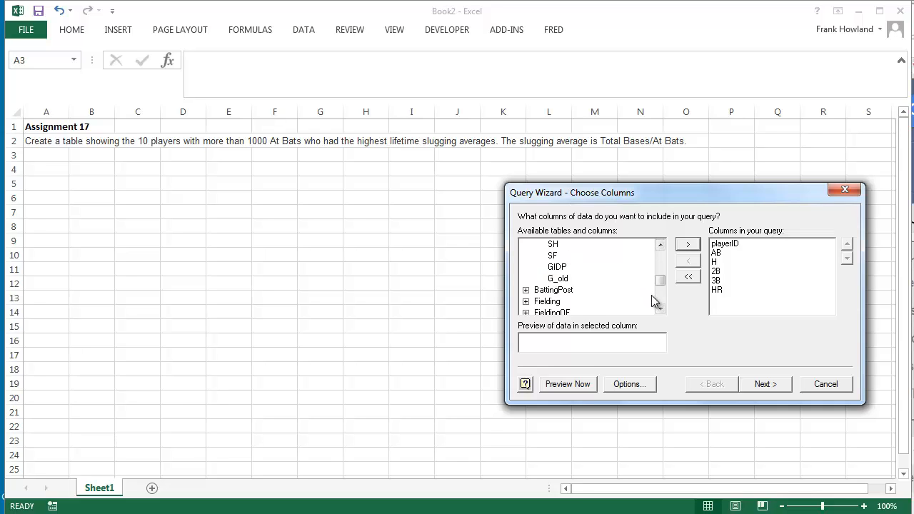
pyautogui.click(660, 297)
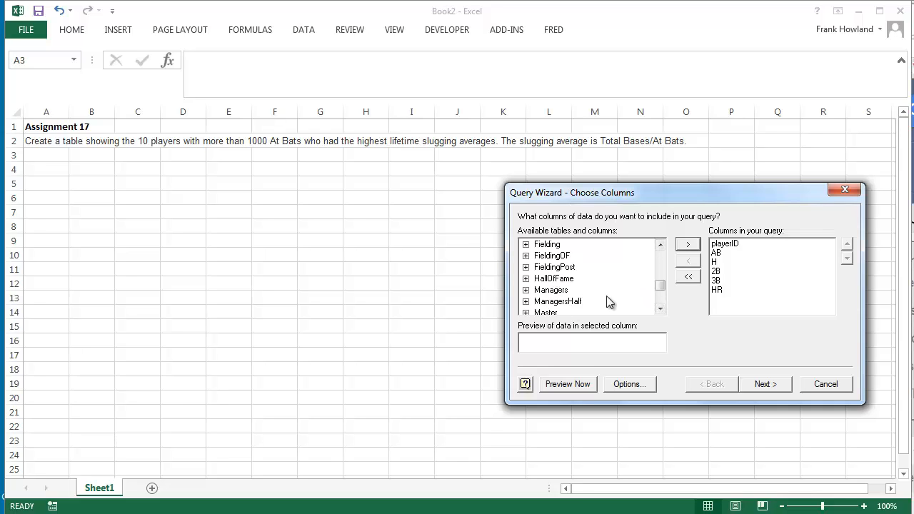
pyautogui.click(662, 309)
pyautogui.click(662, 309)
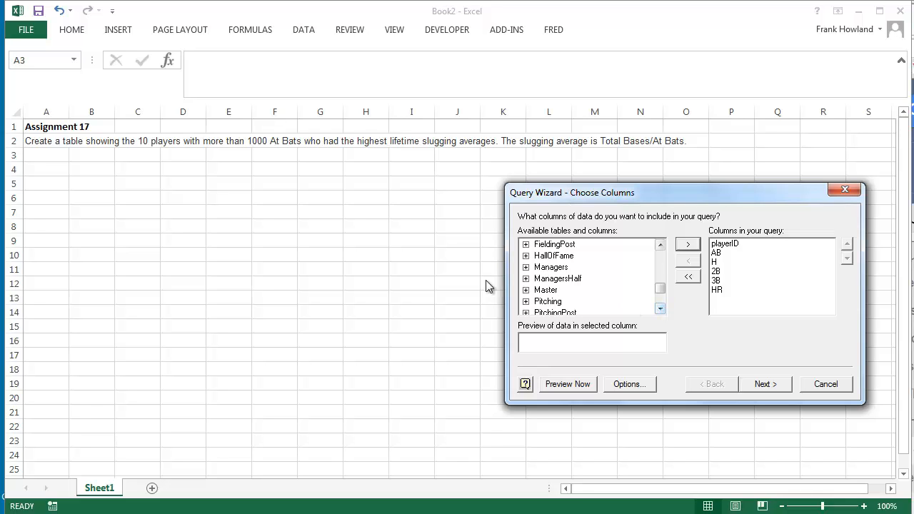
pyautogui.click(526, 290)
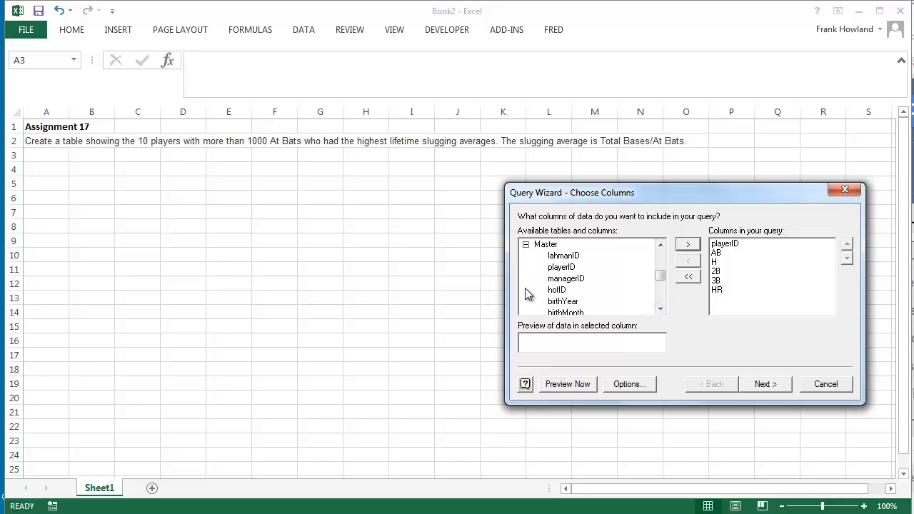
# Add the Master table's nameFirst and nameLast columns to the query
pyautogui.click(661, 296)
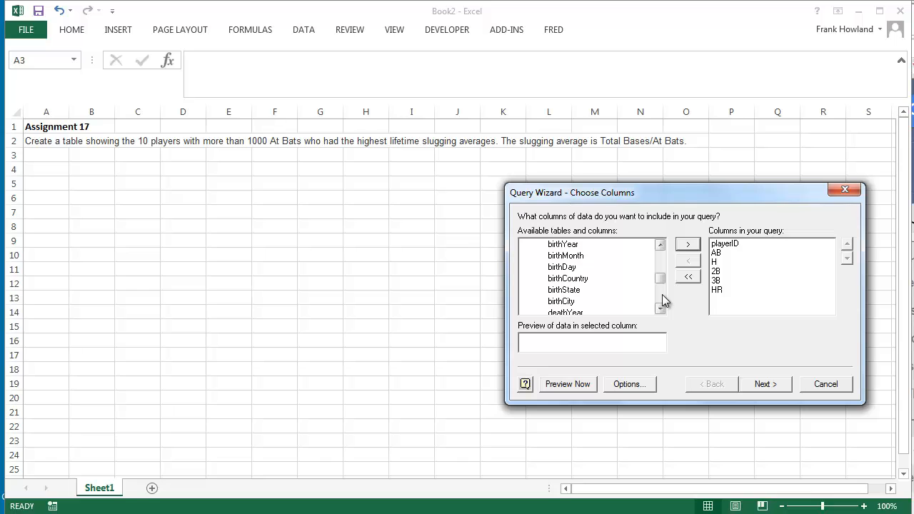
pyautogui.click(662, 294)
pyautogui.click(662, 293)
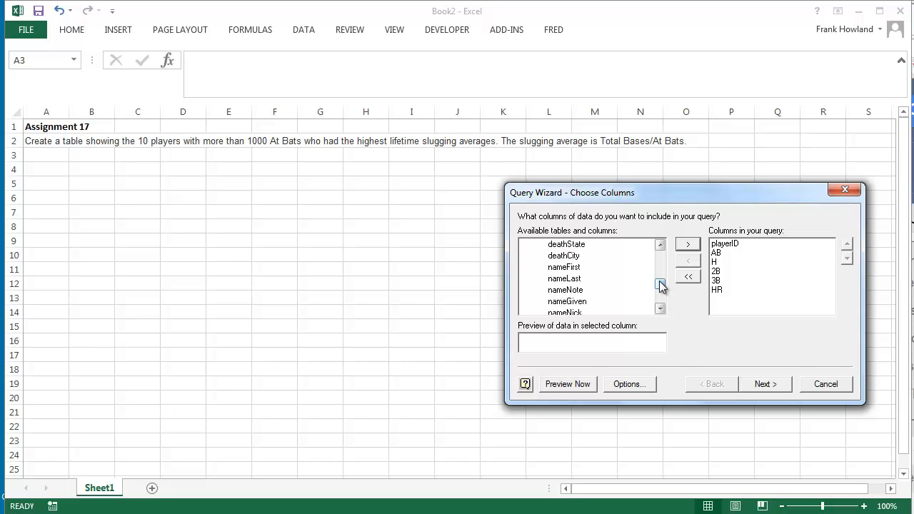
pyautogui.moveTo(660, 282)
pyautogui.mouseDown()
pyautogui.moveTo(661, 302)
pyautogui.moveTo(663, 282)
pyautogui.mouseUp()
pyautogui.click(581, 269)
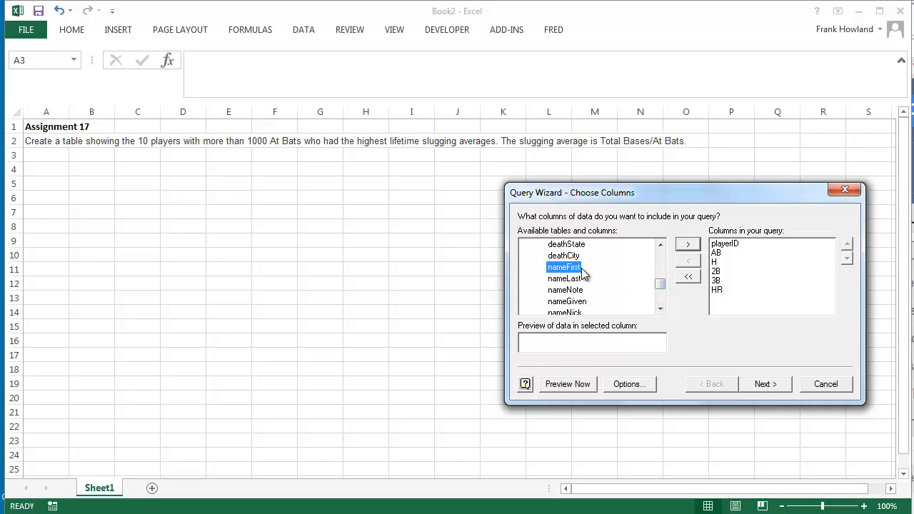
pyautogui.click(688, 245)
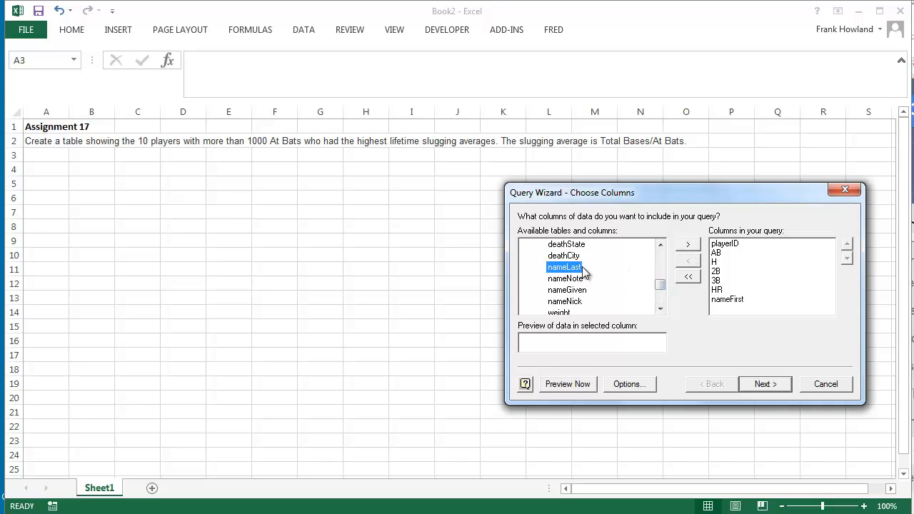
pyautogui.click(688, 245)
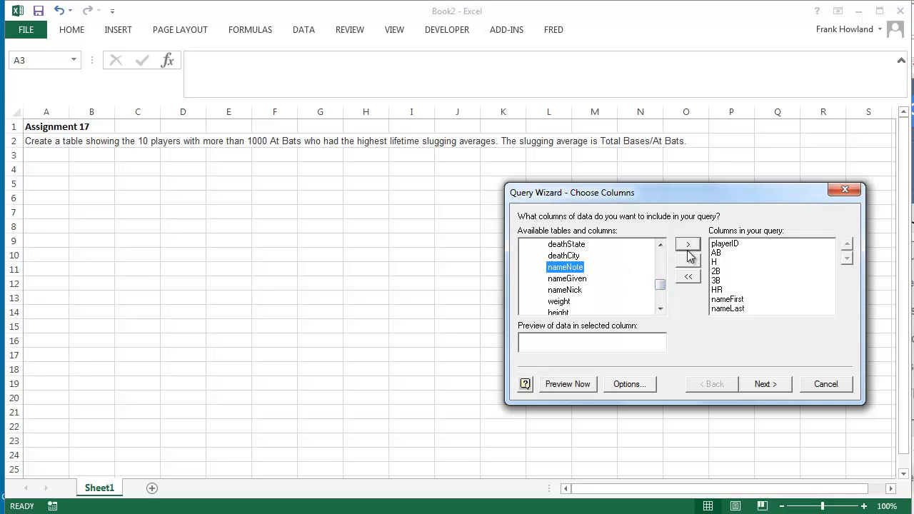
# Finish the query without filters or sorting and return the data as a table at cell A3 of the existing worksheet
pyautogui.click(776, 384)
pyautogui.click(776, 384)
pyautogui.click(776, 384)
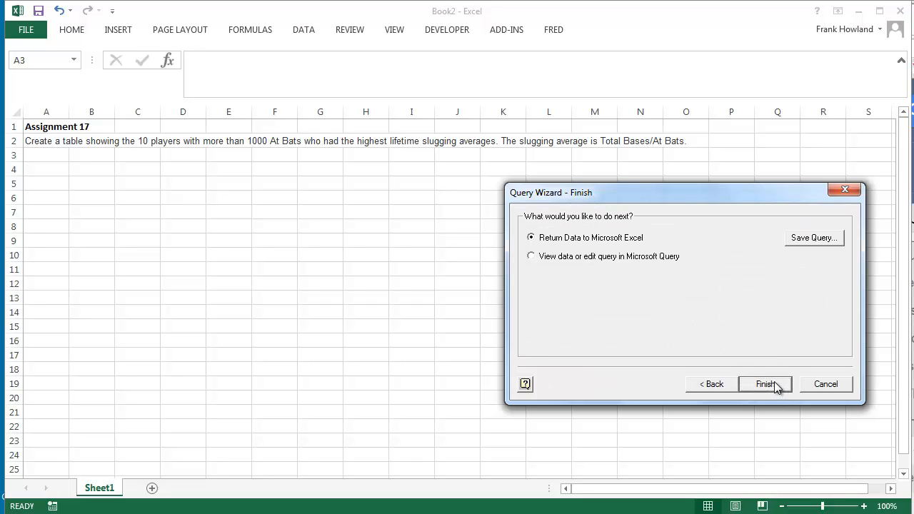
pyautogui.click(774, 384)
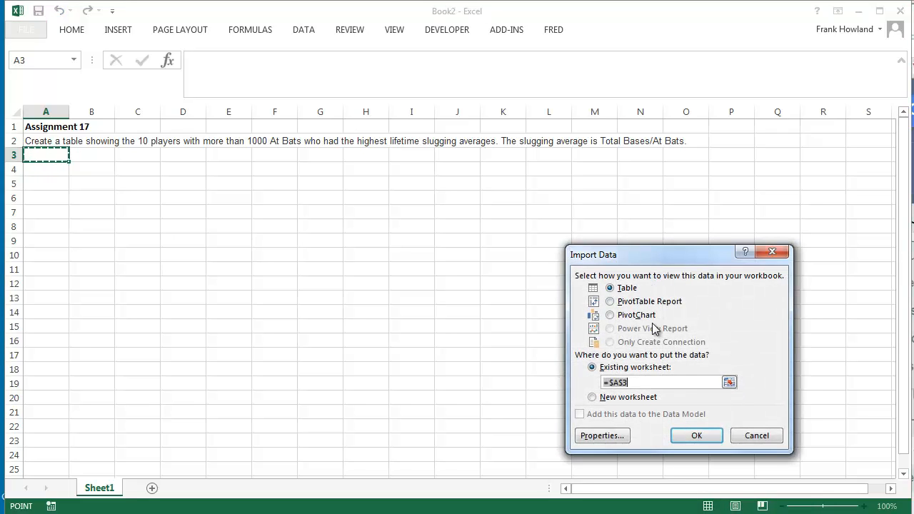
pyautogui.click(690, 436)
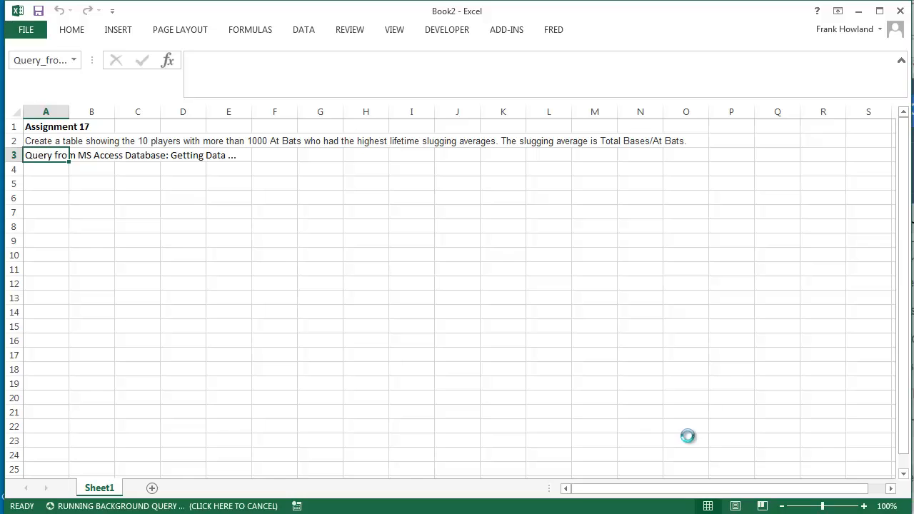
pyautogui.click(393, 205)
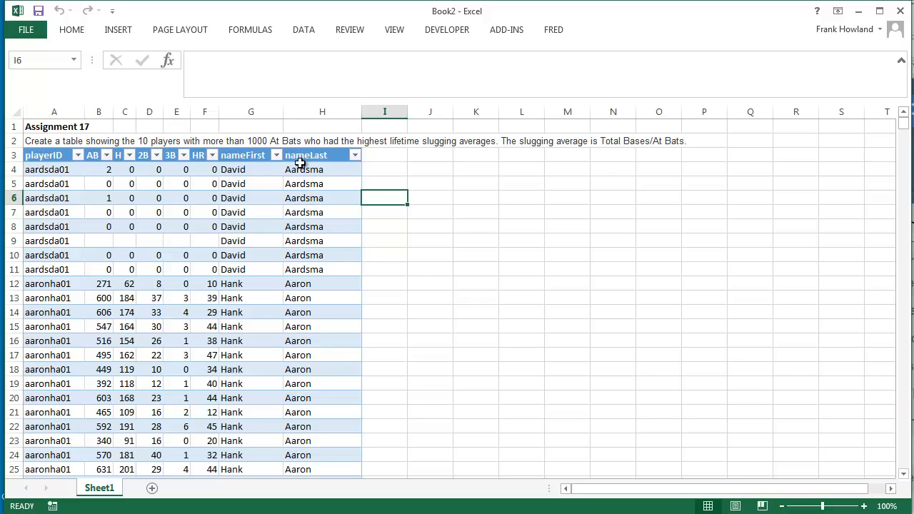
pyautogui.click(245, 171)
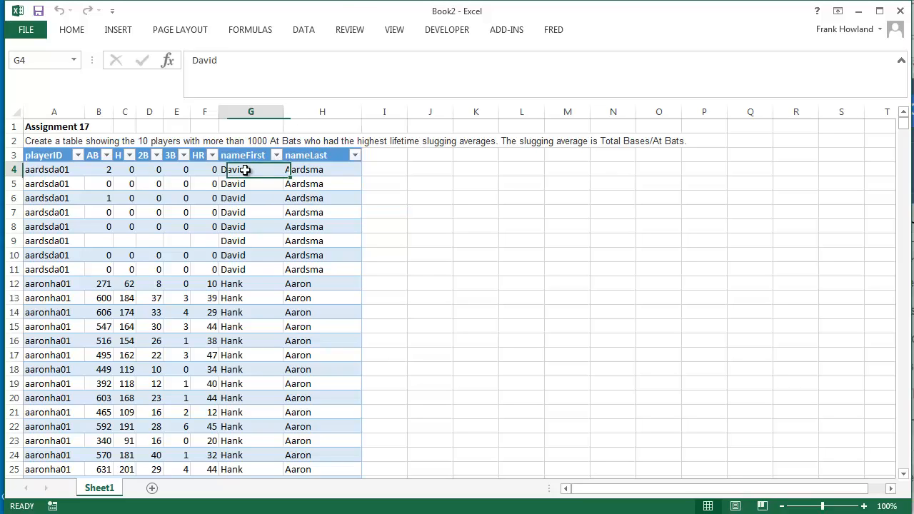
pyautogui.click(114, 32)
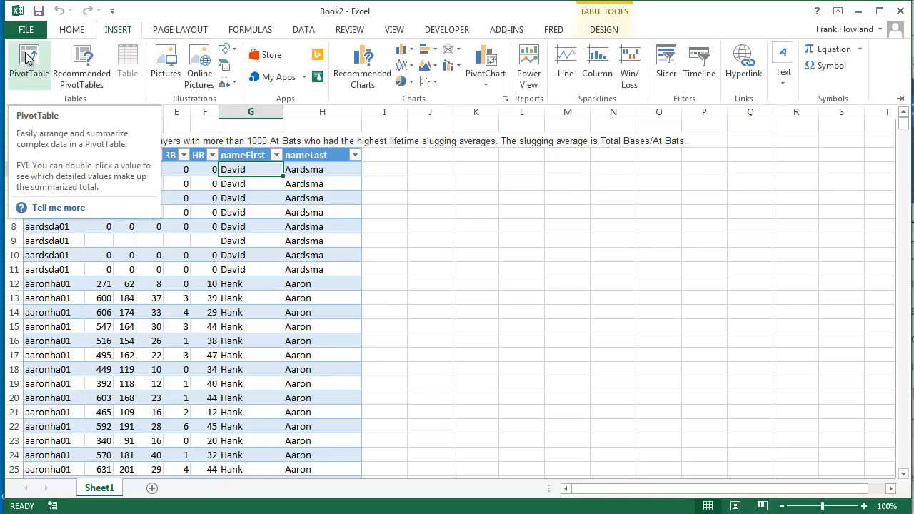
pyautogui.click(391, 172)
# Add a new table column headed "Name" in cell I3, beside nameLast
pyautogui.click(391, 158)
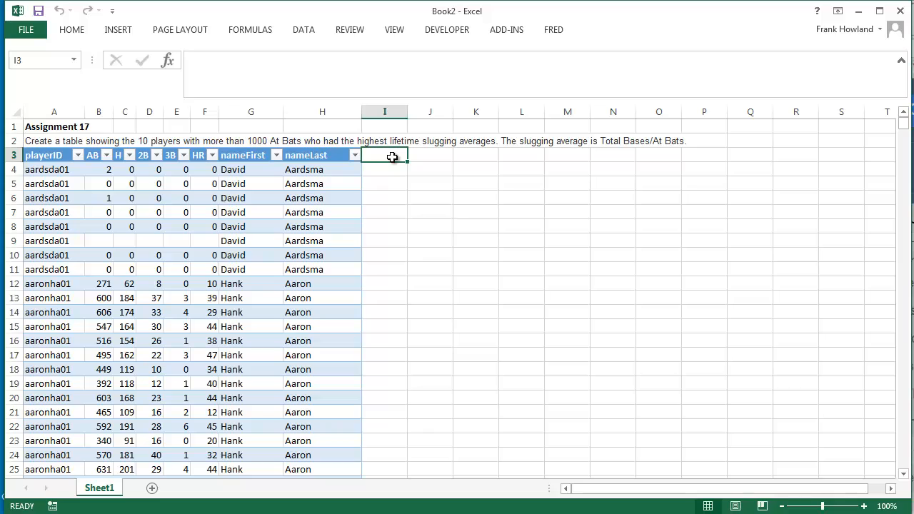
pyautogui.write('Name')
pyautogui.press('Return')
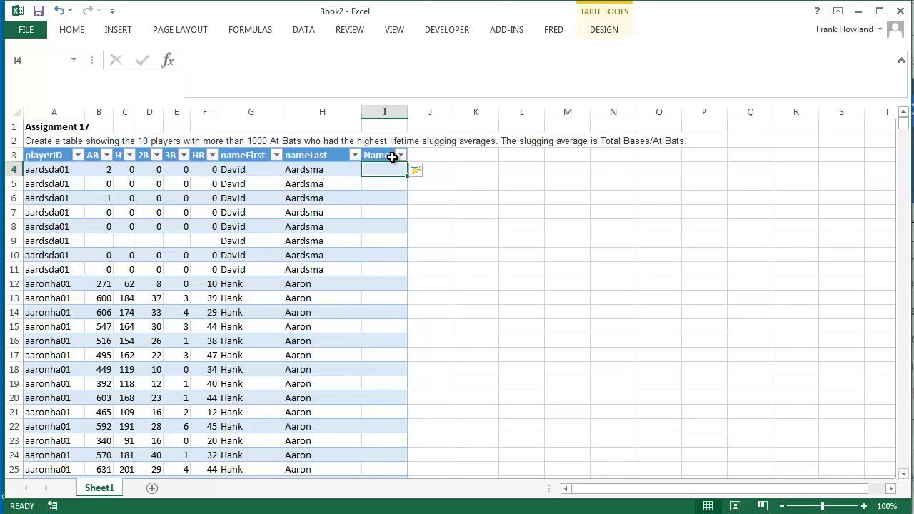
pyautogui.write('=')
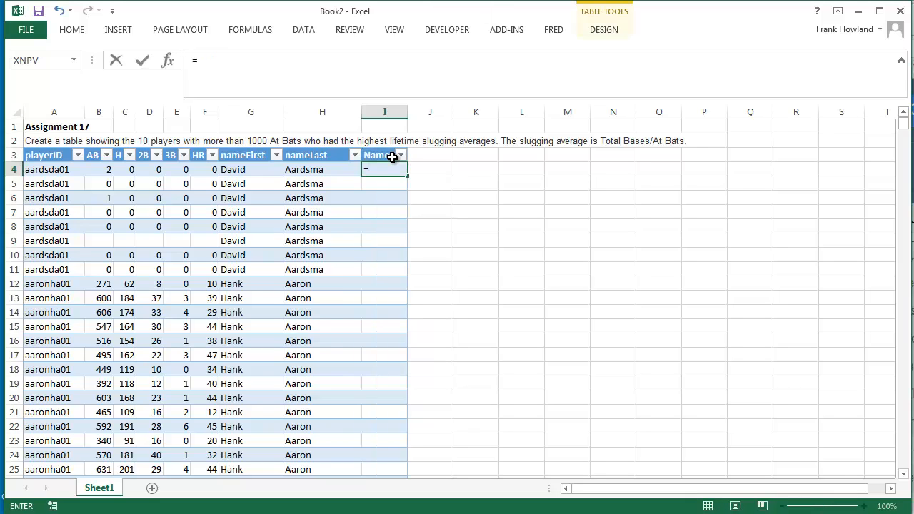
pyautogui.click(247, 169)
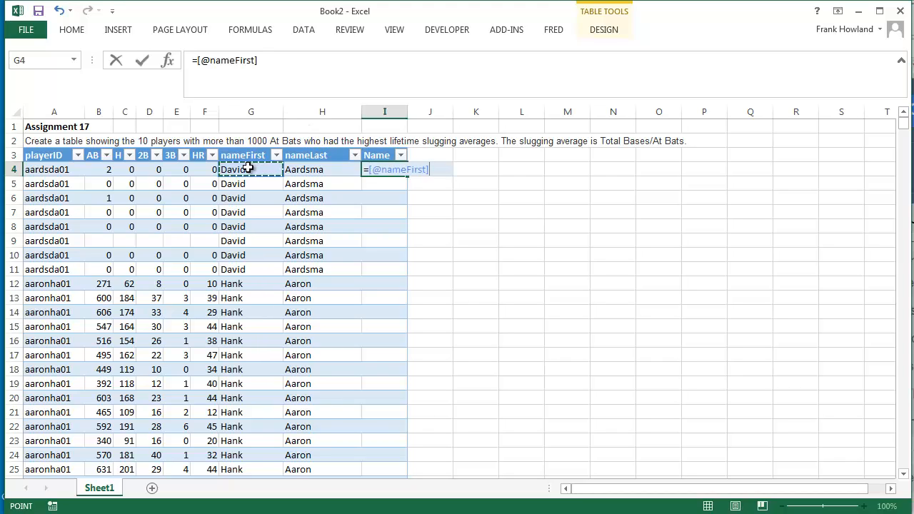
pyautogui.write('&')
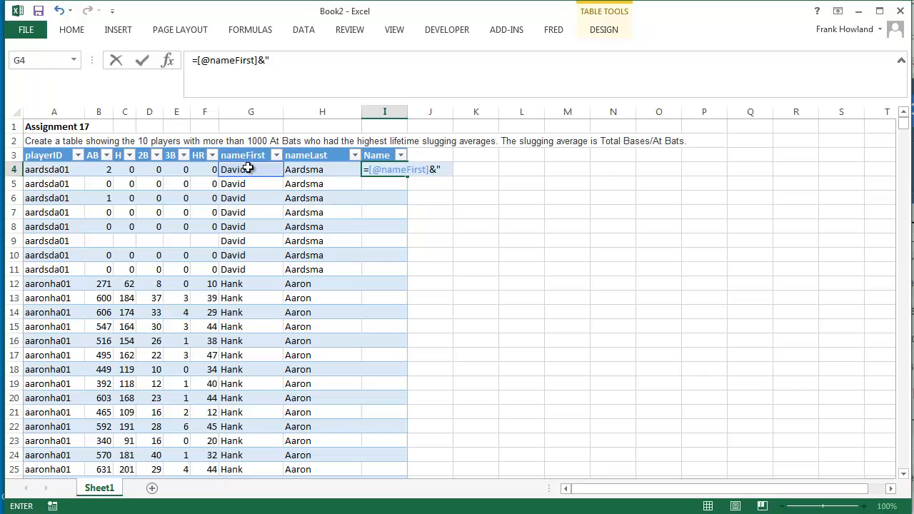
pyautogui.write('" "&')
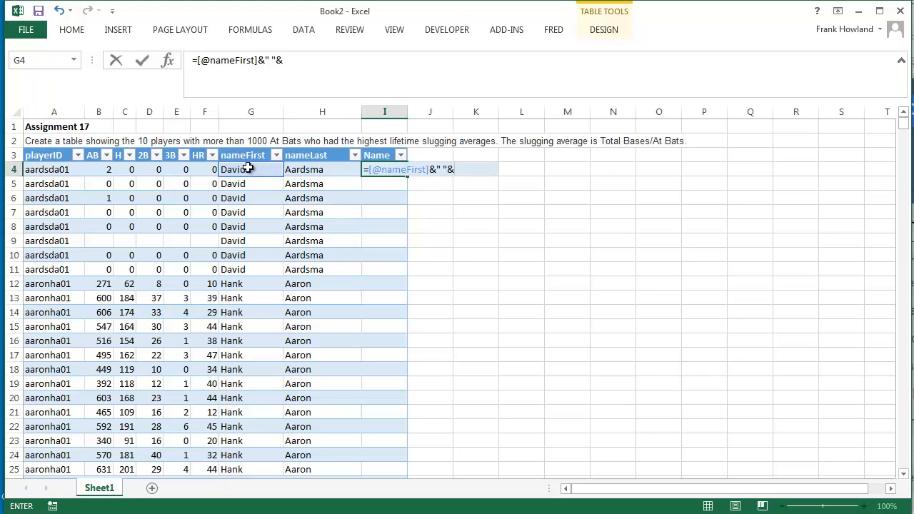
pyautogui.click(316, 169)
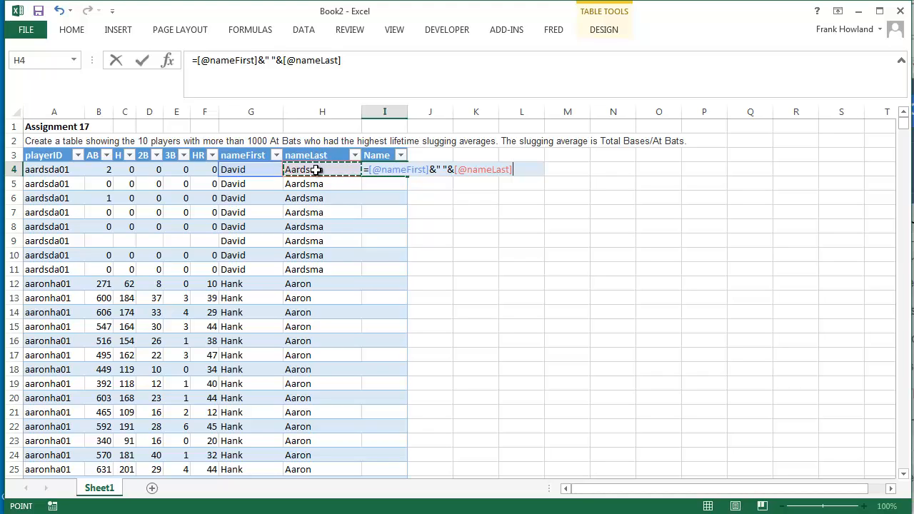
pyautogui.write('&')
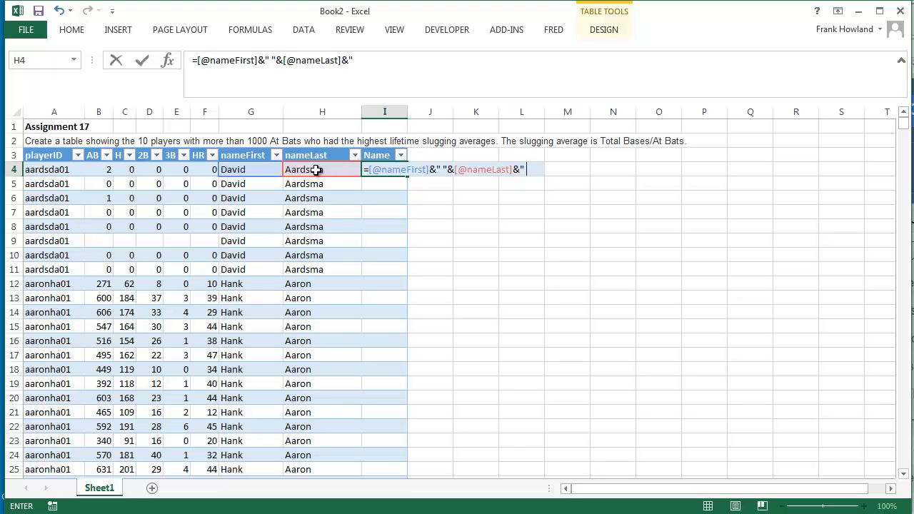
pyautogui.write('" "&l')
pyautogui.press('BackSpace')
pyautogui.write('right')
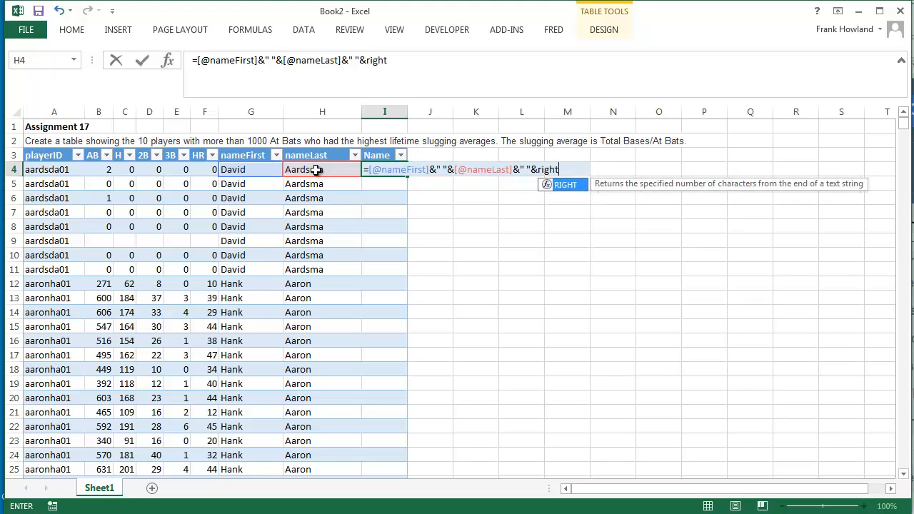
pyautogui.write('(')
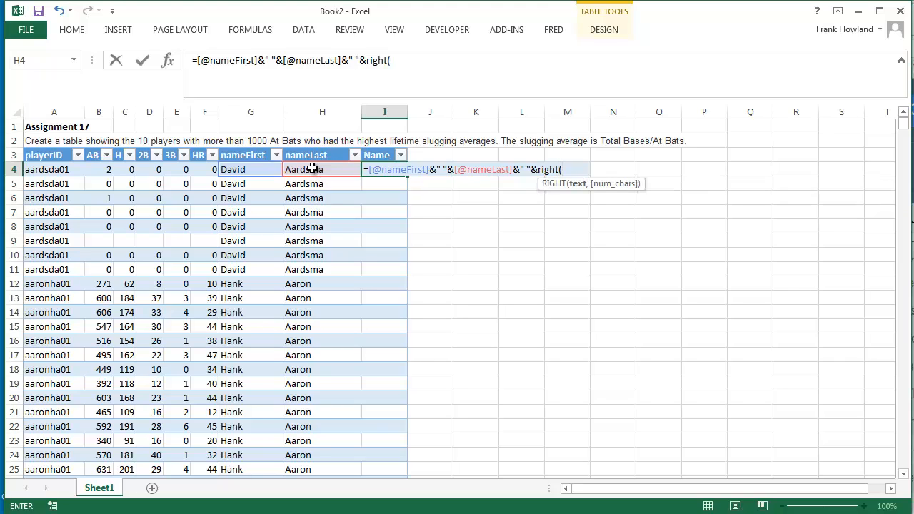
pyautogui.click(55, 170)
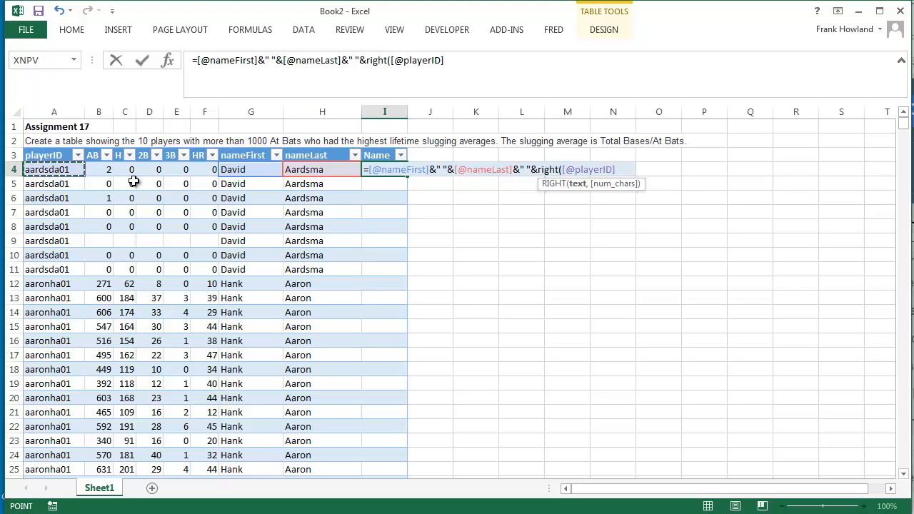
pyautogui.write(',2)')
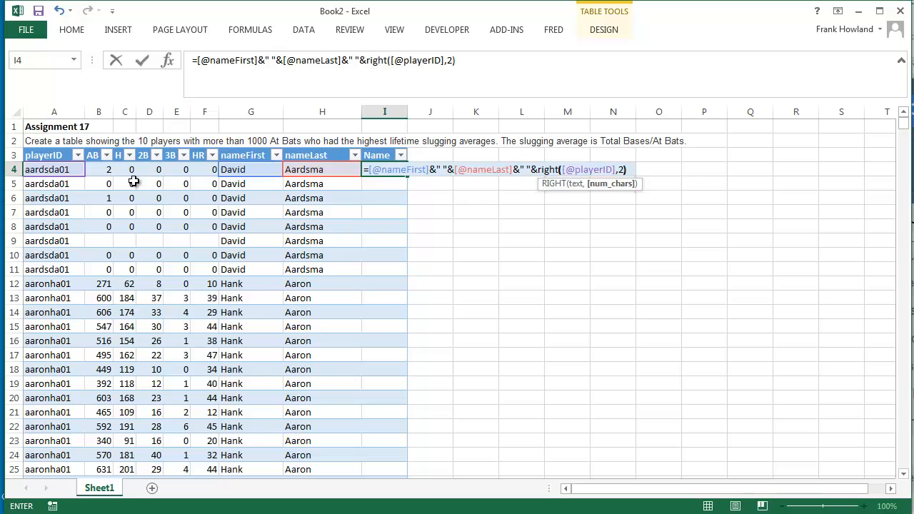
pyautogui.hotkey('ctrl', 'Return')
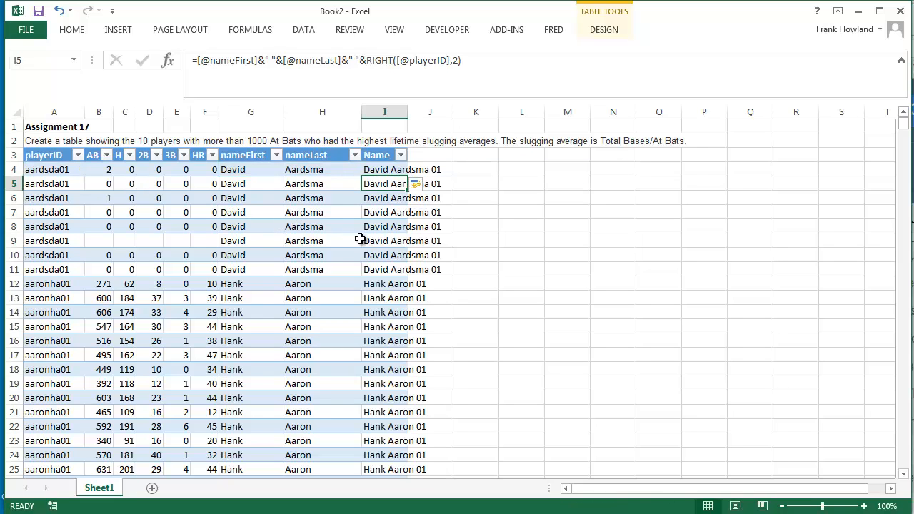
# Create a PivotTable from the query table on a new worksheet
pyautogui.click(140, 215)
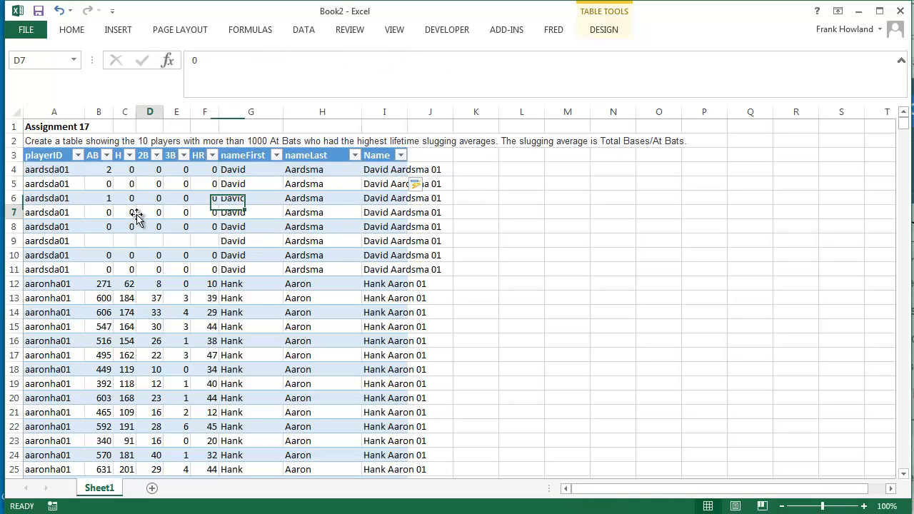
pyautogui.click(118, 30)
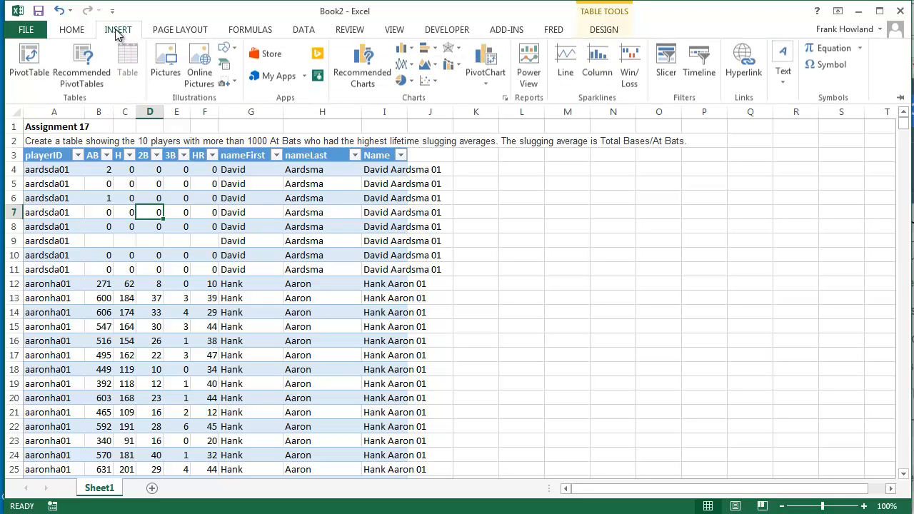
pyautogui.click(34, 60)
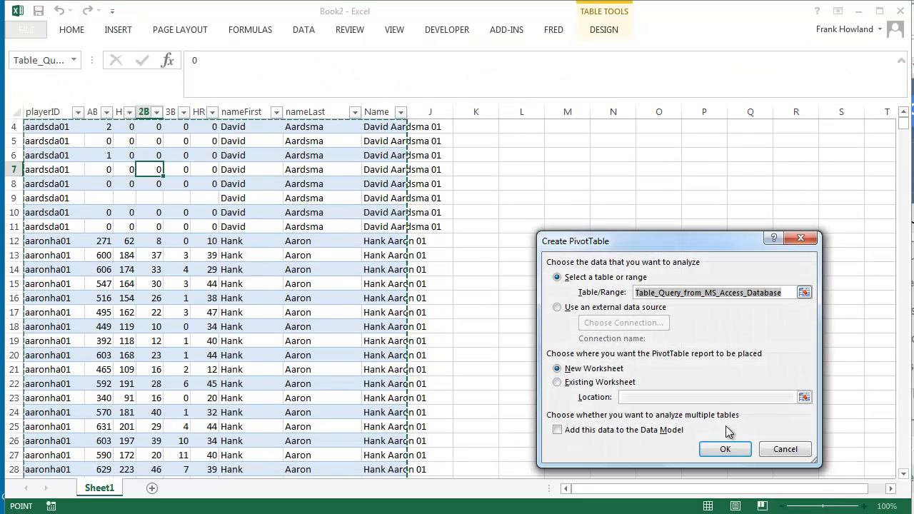
pyautogui.click(725, 449)
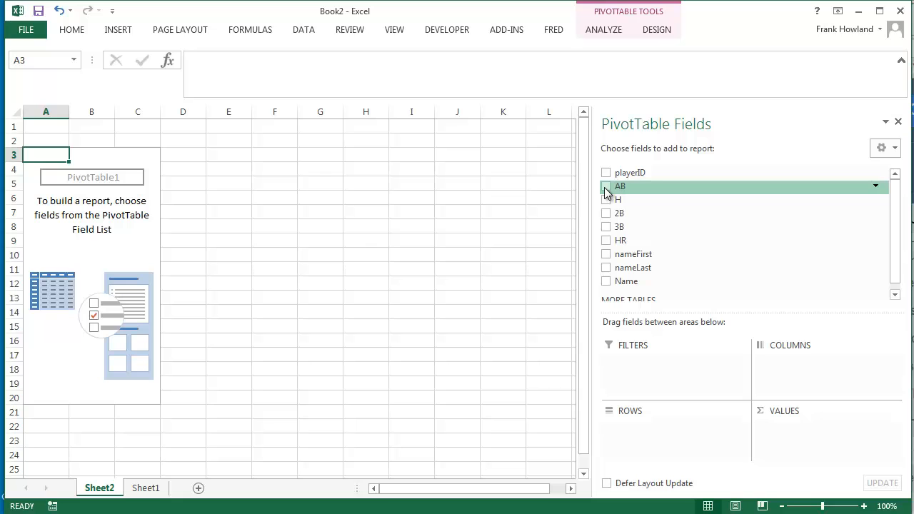
pyautogui.click(146, 488)
pyautogui.click(399, 160)
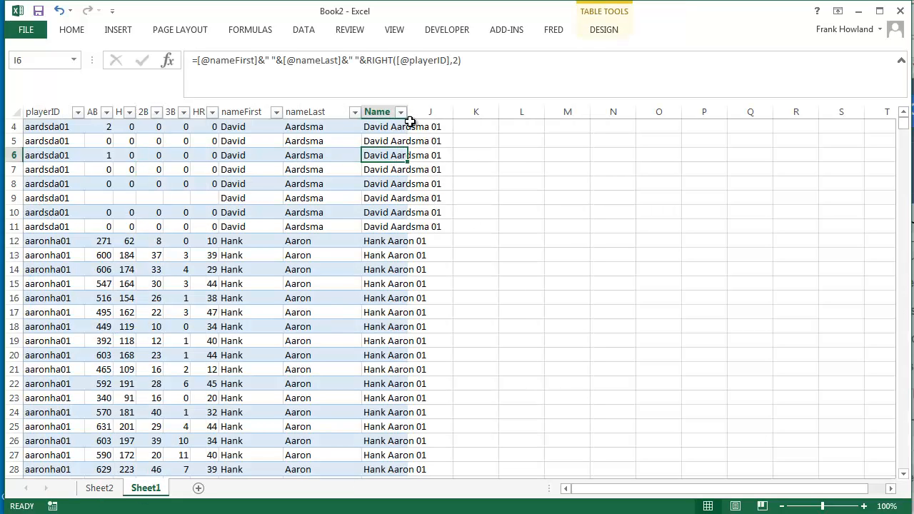
pyautogui.scroll(1, 474, 165)
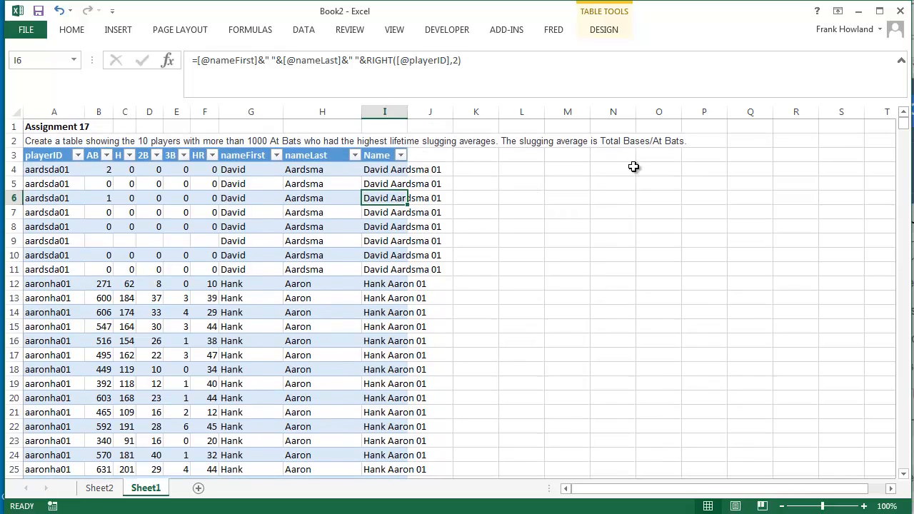
pyautogui.click(440, 154)
pyautogui.write('Sluggin')
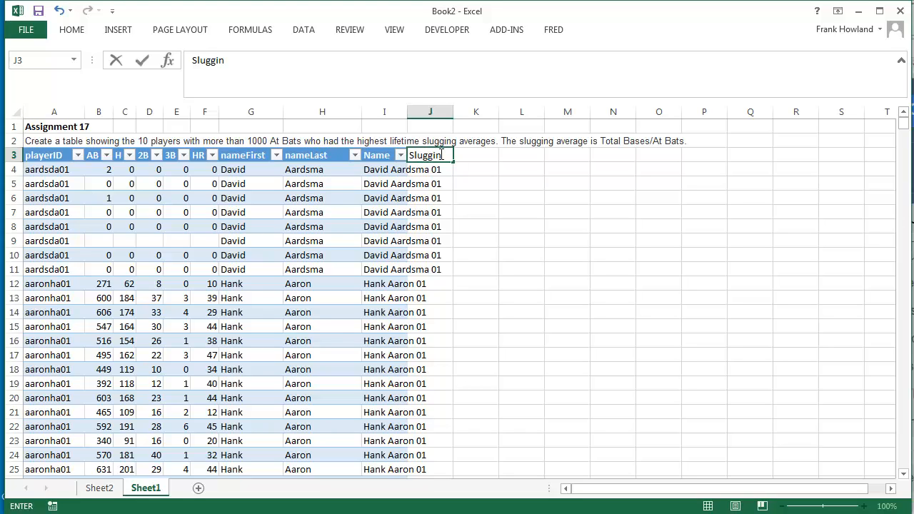
pyautogui.write('g Average')
pyautogui.press('Return')
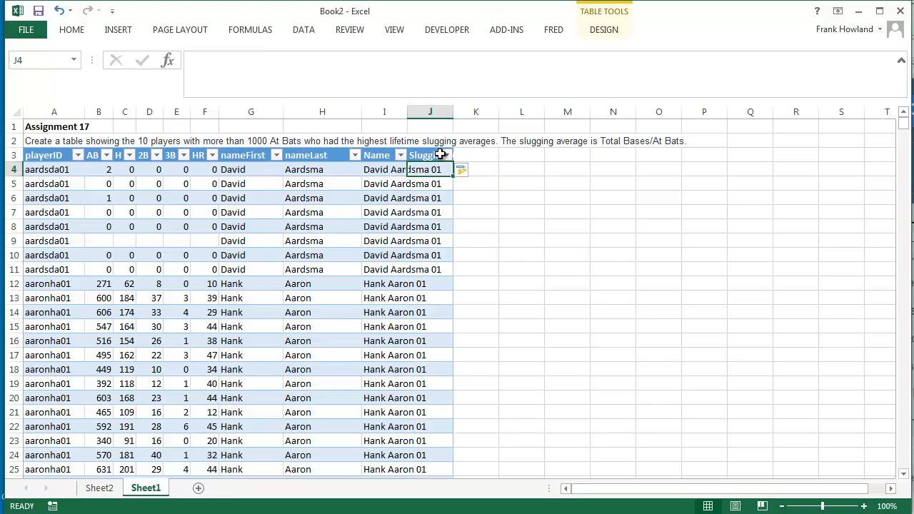
pyautogui.click(430, 112)
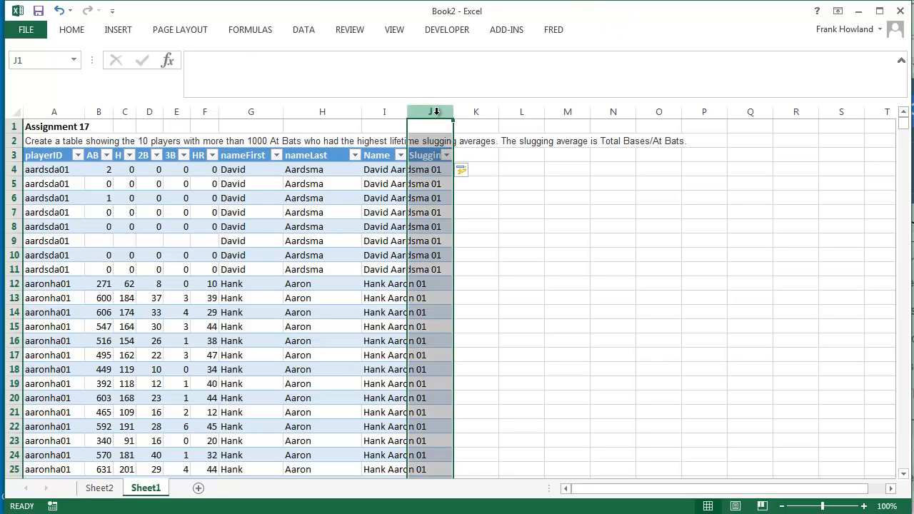
pyautogui.click(71, 30)
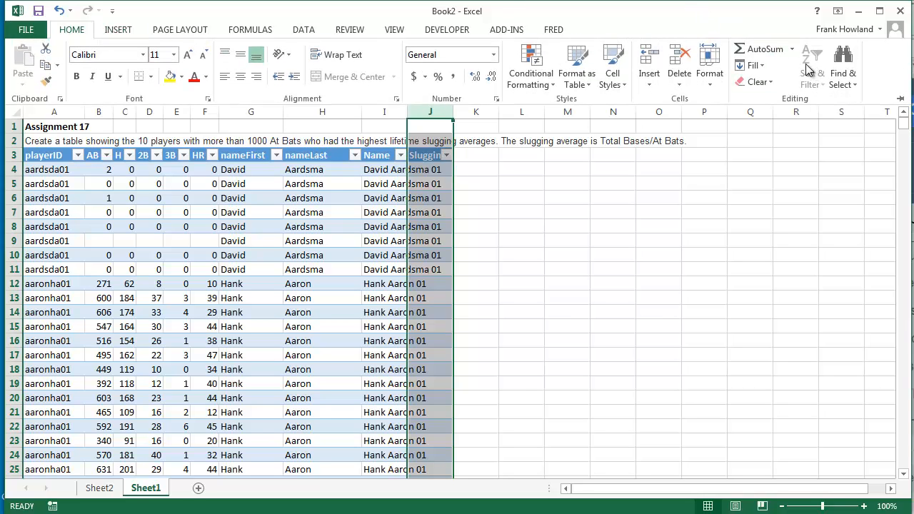
pyautogui.click(681, 62)
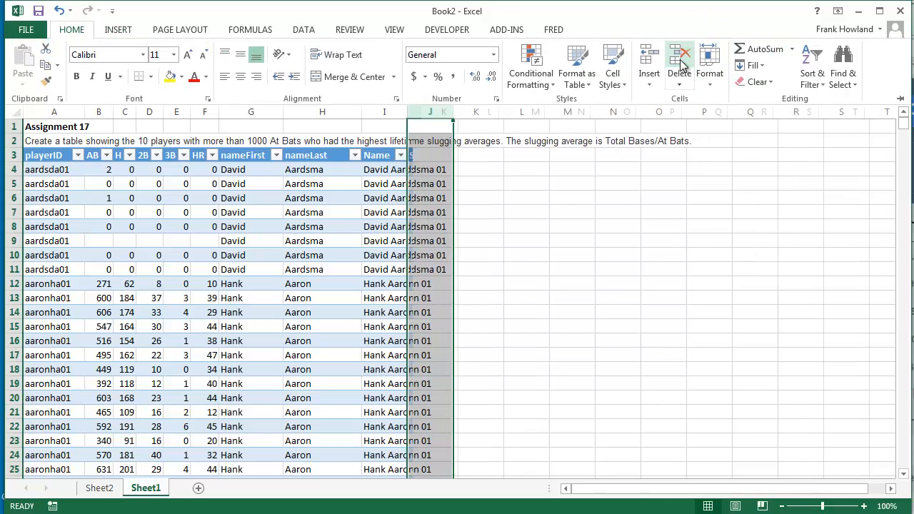
pyautogui.click(243, 255)
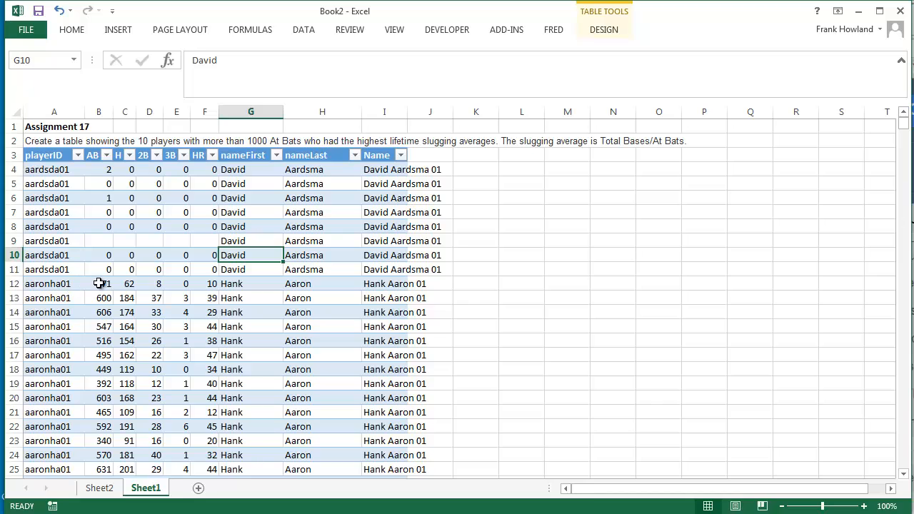
pyautogui.moveTo(100, 283); pyautogui.dragTo(344, 283)
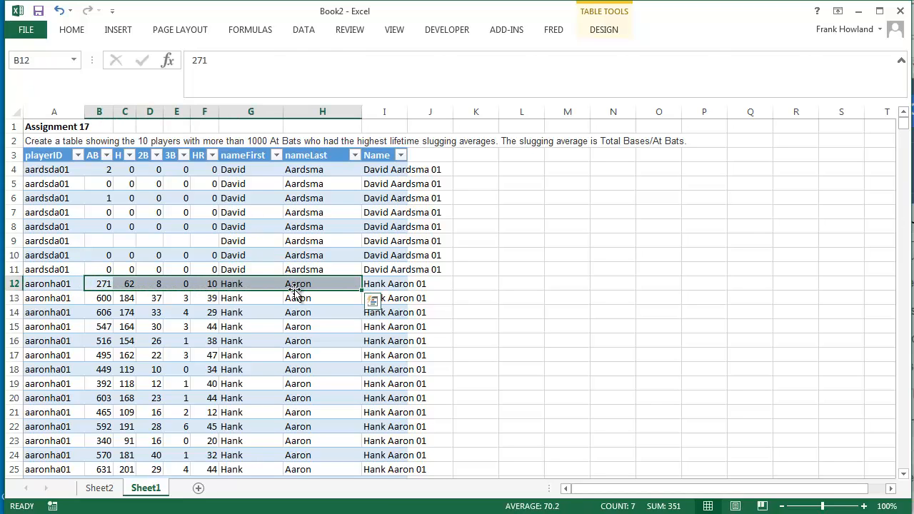
# Build the PivotTable on Sheet2 with Name as the row field and AB as a value field summarized by Sum
pyautogui.click(100, 489)
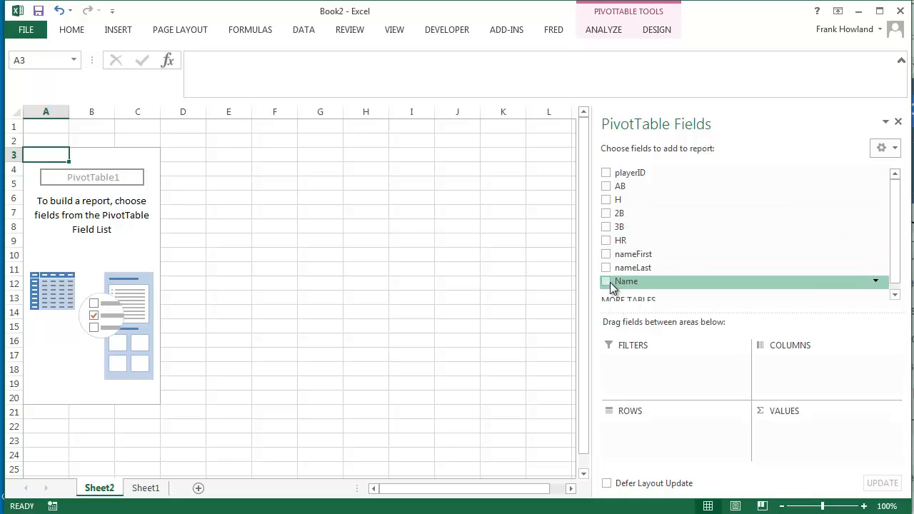
pyautogui.moveTo(611, 284); pyautogui.dragTo(658, 425)
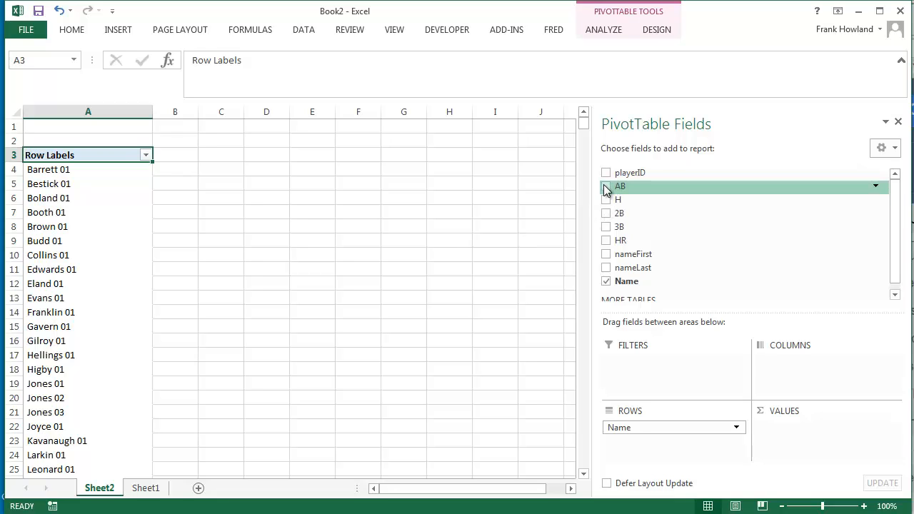
pyautogui.moveTo(607, 185); pyautogui.dragTo(808, 423)
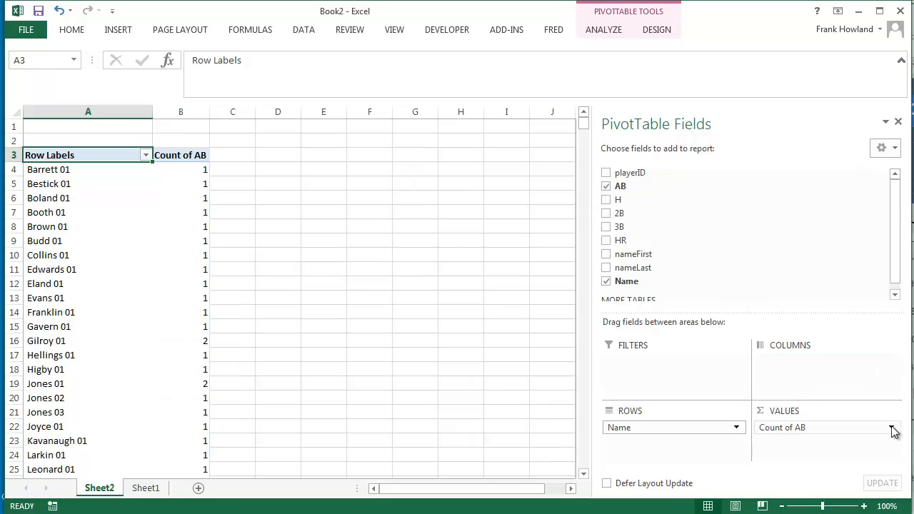
pyautogui.click(892, 428)
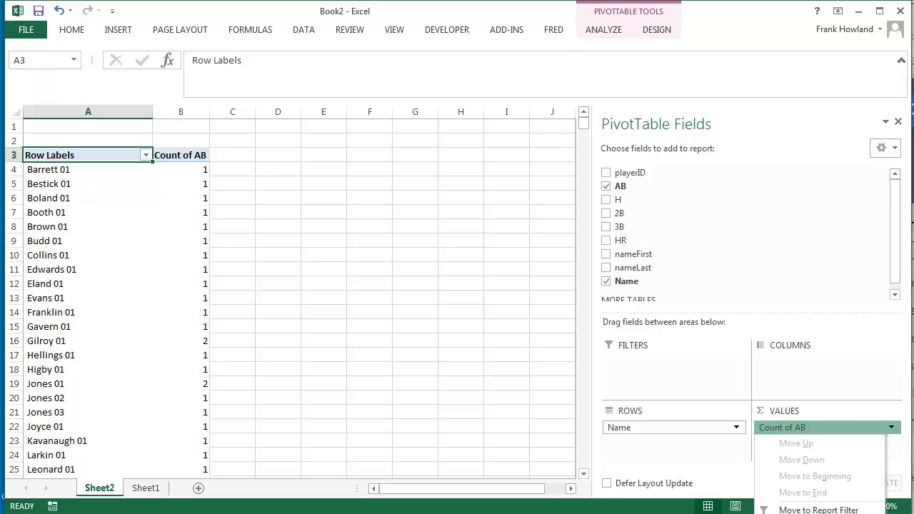
pyautogui.click(812, 513)
pyautogui.click(569, 361)
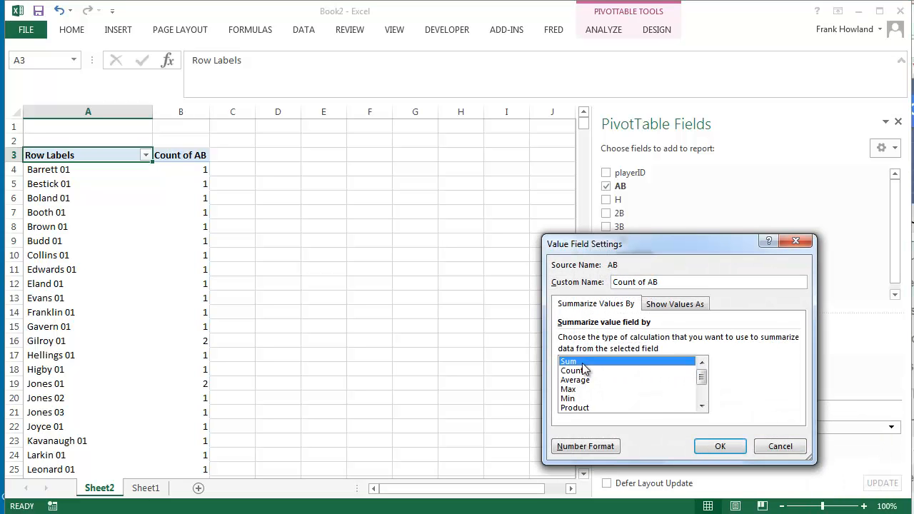
pyautogui.click(722, 447)
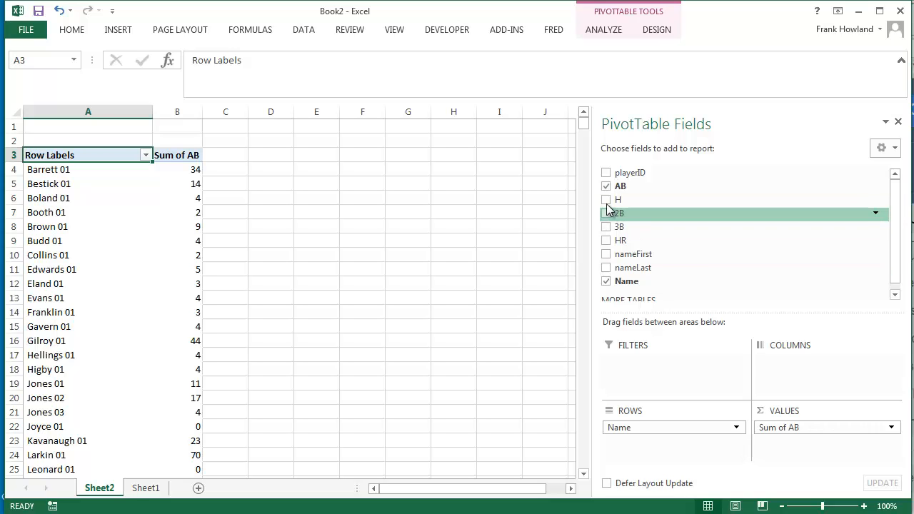
# Add H to the PivotTable values and summarize it by Sum
pyautogui.moveTo(607, 204); pyautogui.dragTo(810, 450)
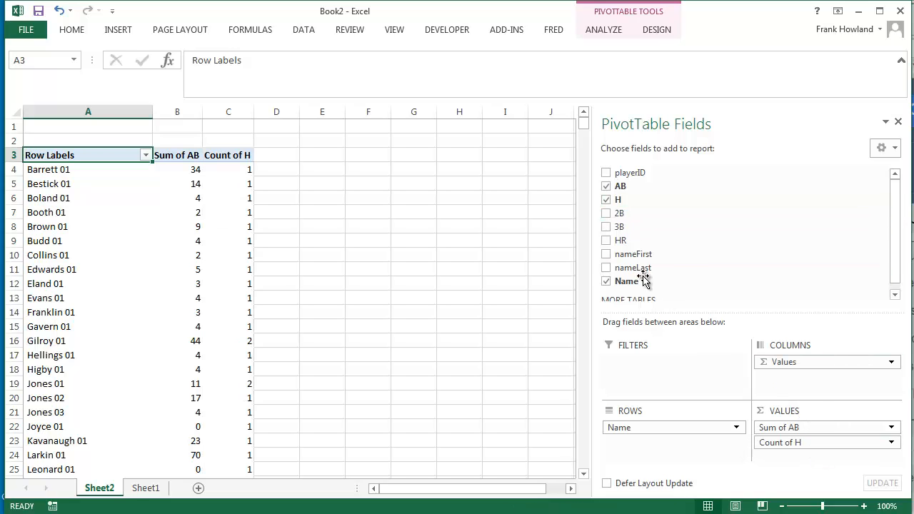
pyautogui.click(893, 443)
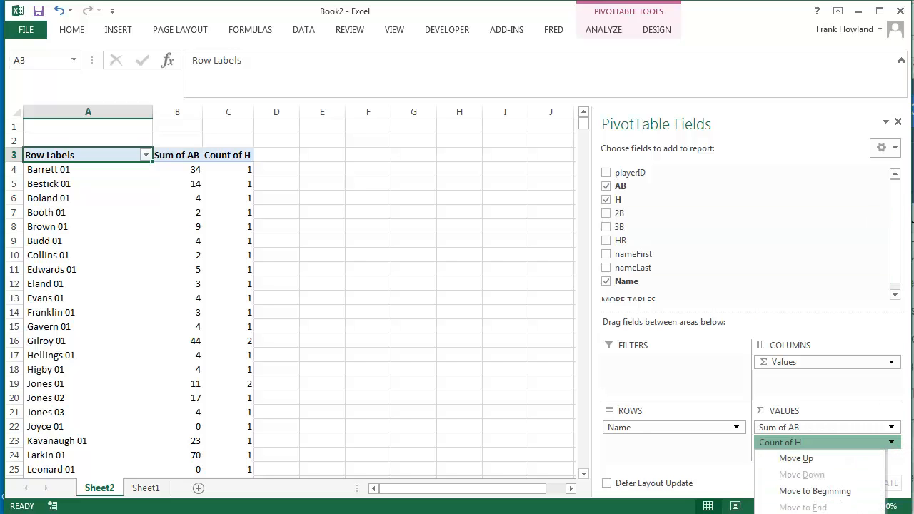
pyautogui.click(821, 513)
pyautogui.click(598, 362)
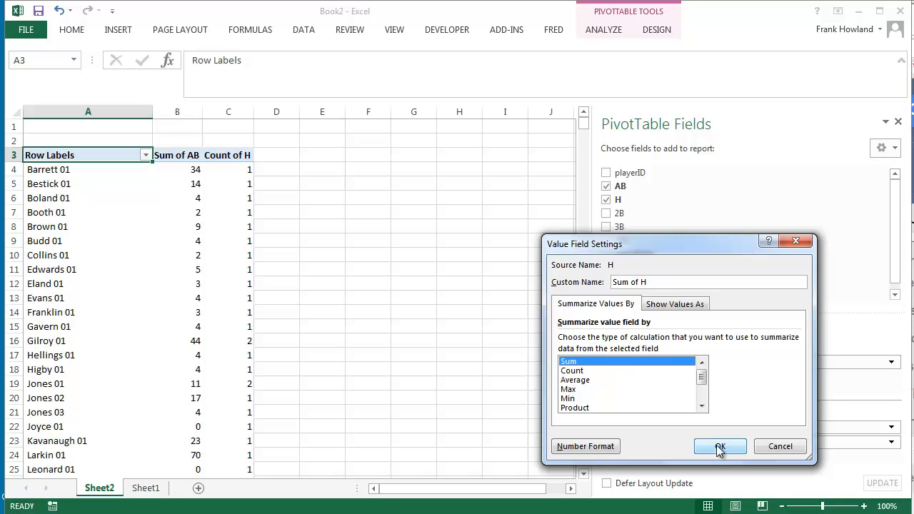
pyautogui.click(717, 446)
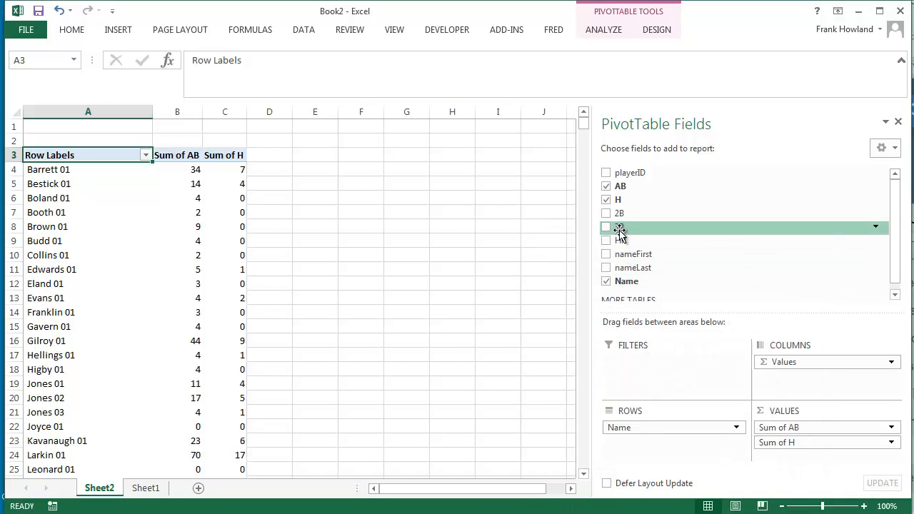
# Add 2B to the PivotTable values below Sum of H and summarize it by Sum
pyautogui.moveTo(613, 221); pyautogui.dragTo(854, 465)
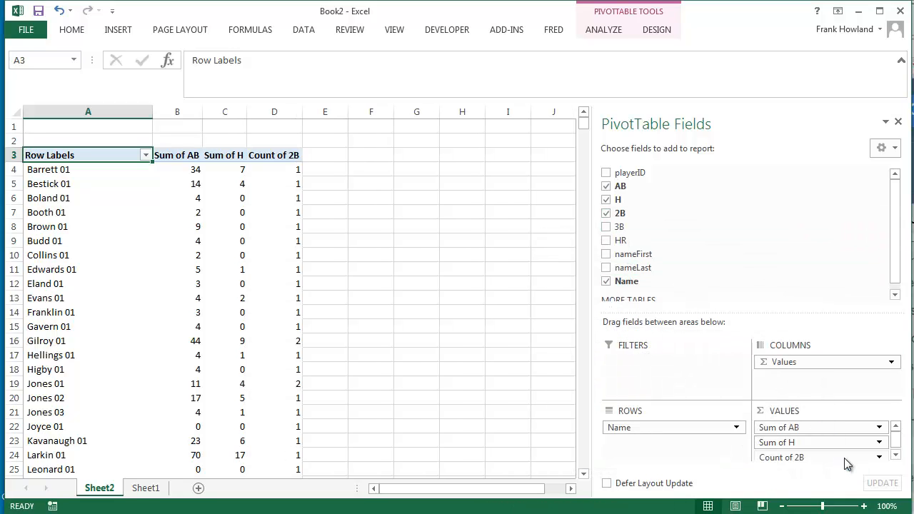
pyautogui.click(883, 461)
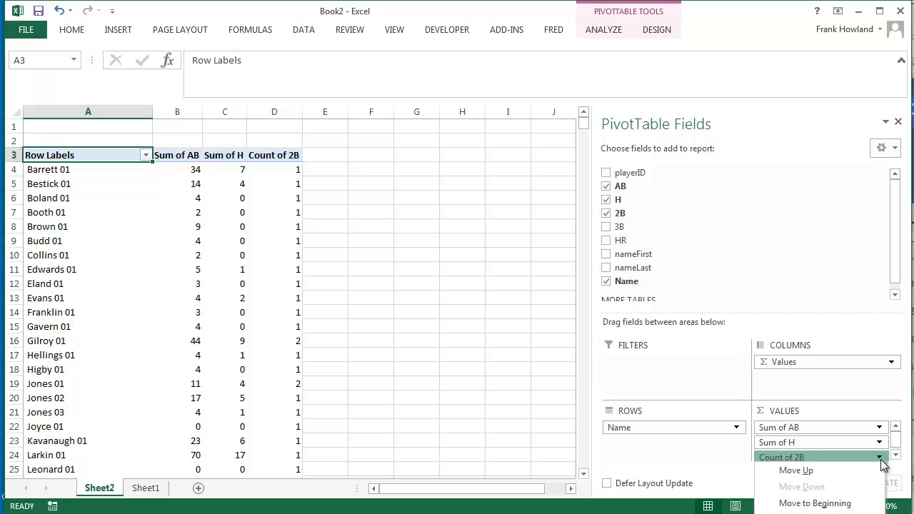
pyautogui.click(817, 513)
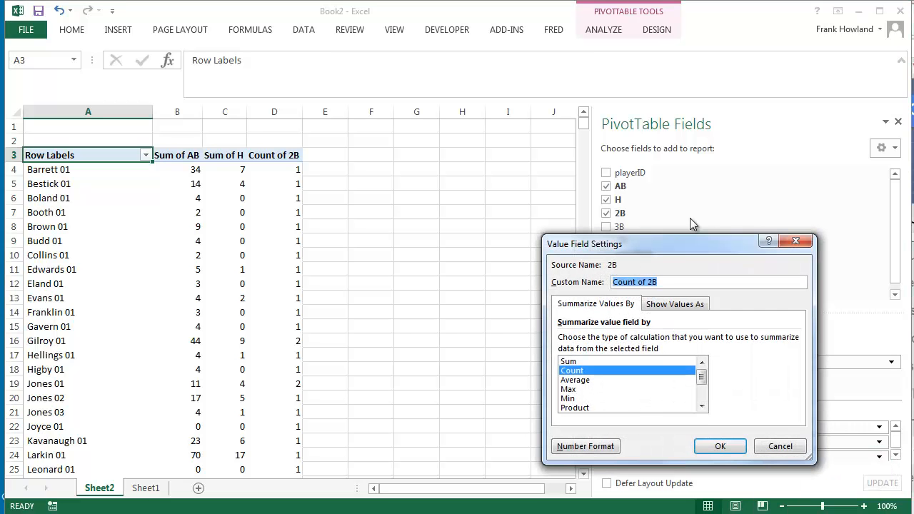
pyautogui.moveTo(678, 255); pyautogui.dragTo(523, 86)
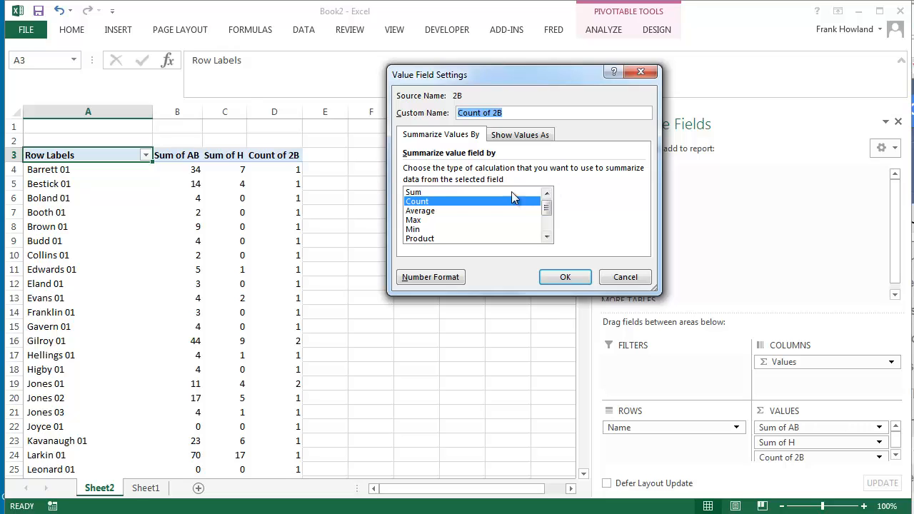
pyautogui.click(448, 192)
pyautogui.click(565, 277)
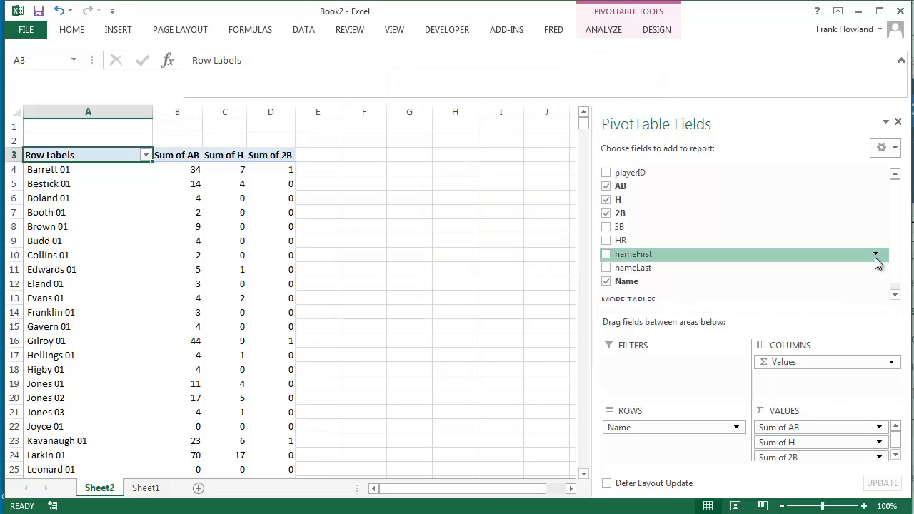
# Add the 3B field to the PivotTable values after Sum of 2B
pyautogui.moveTo(899, 254); pyautogui.dragTo(892, 272)
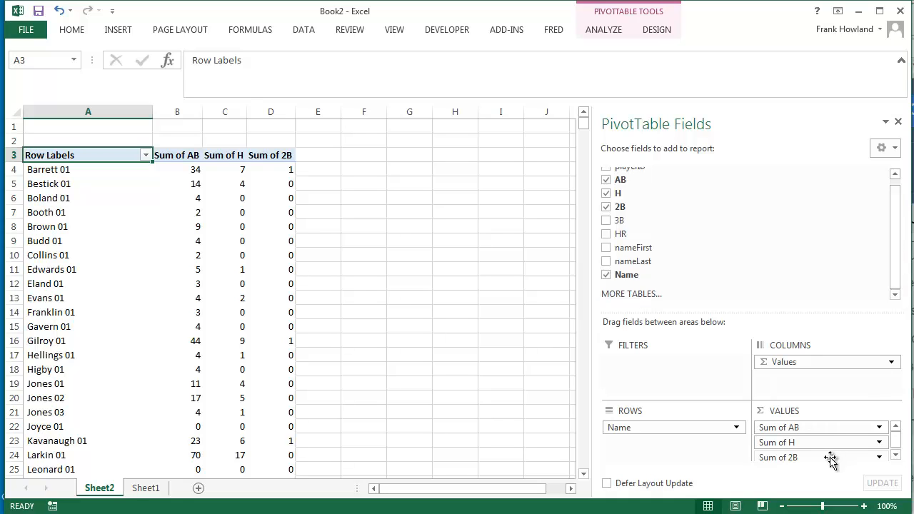
pyautogui.moveTo(619, 221); pyautogui.dragTo(824, 464)
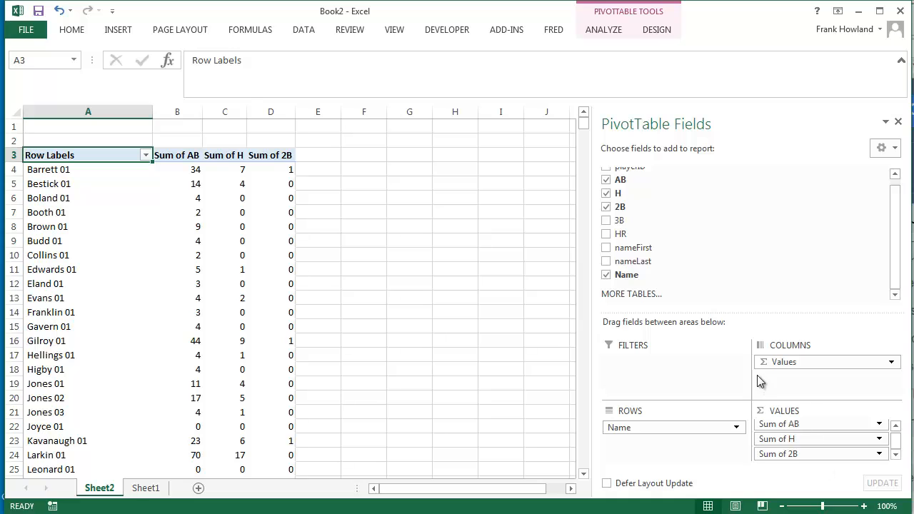
pyautogui.moveTo(611, 222); pyautogui.dragTo(852, 474)
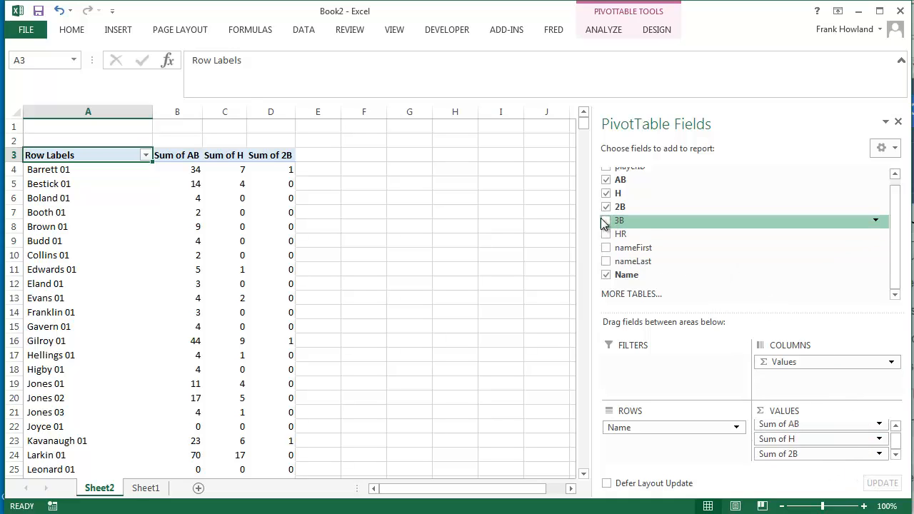
pyautogui.moveTo(609, 223); pyautogui.dragTo(817, 464)
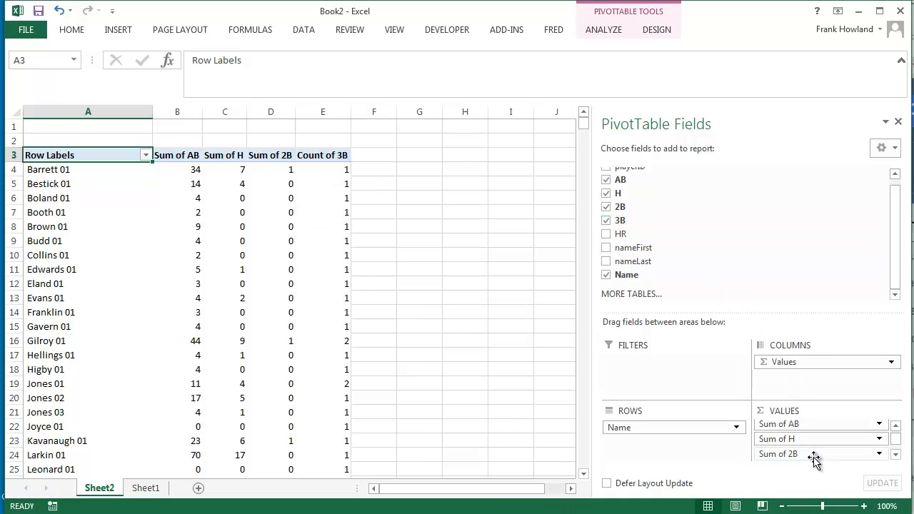
# Add HR to the PivotTable values between 2B and 3B and summarize it by Sum
pyautogui.moveTo(610, 234); pyautogui.dragTo(842, 472)
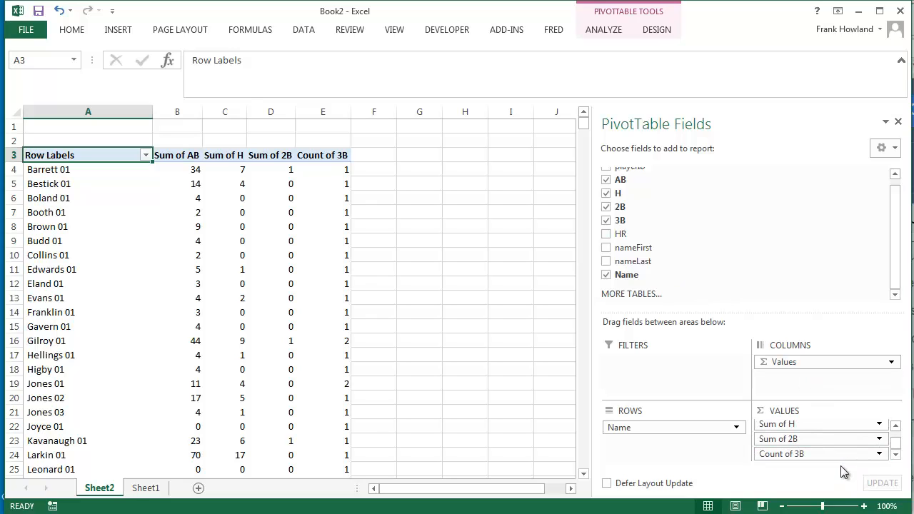
pyautogui.moveTo(610, 234); pyautogui.dragTo(833, 447)
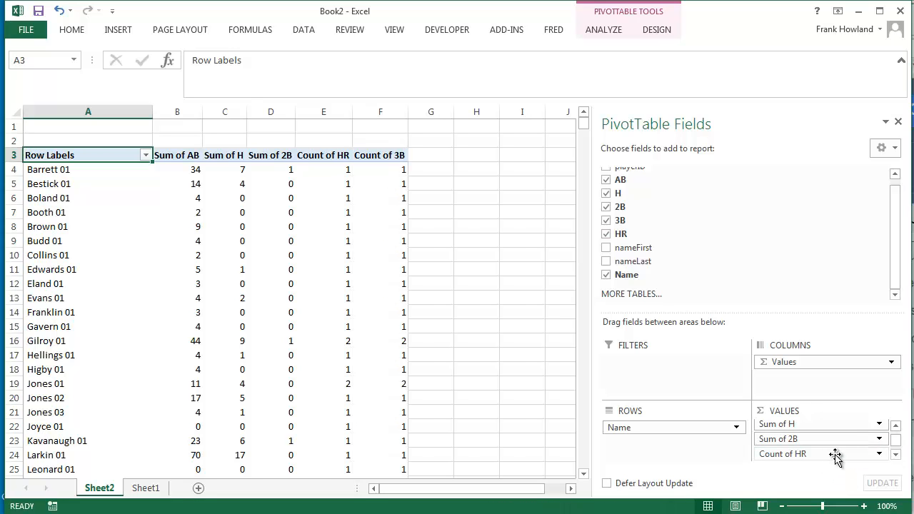
pyautogui.click(881, 456)
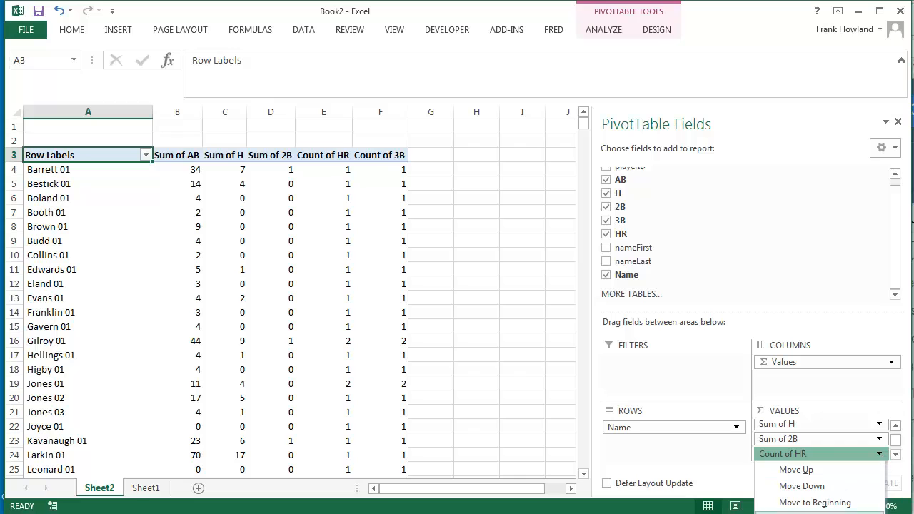
pyautogui.click(821, 513)
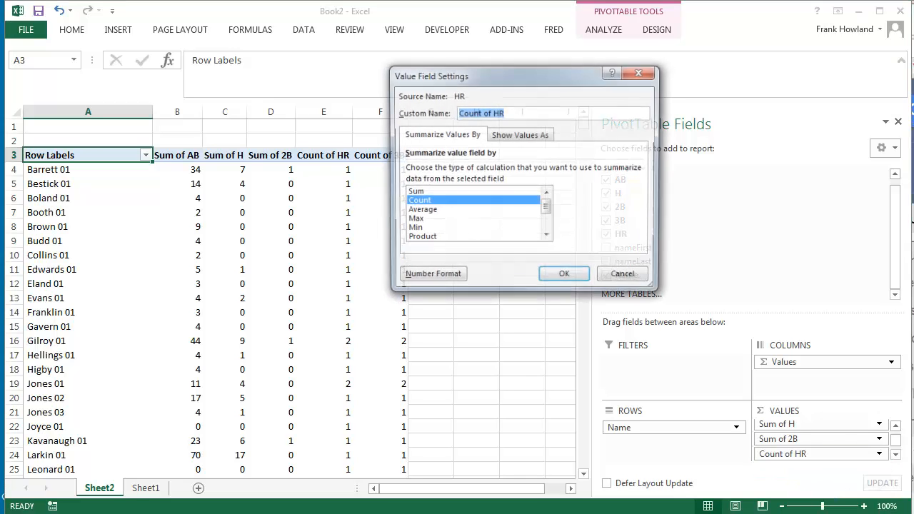
pyautogui.click(465, 192)
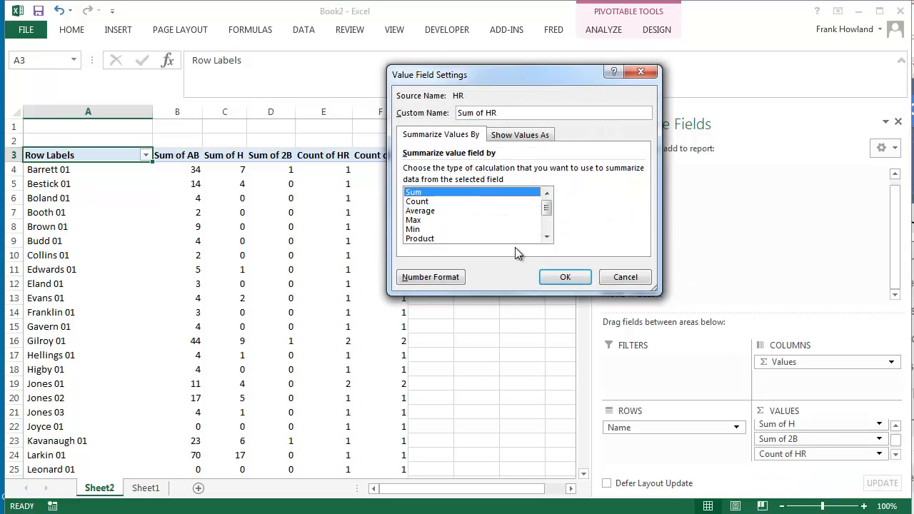
pyautogui.click(565, 277)
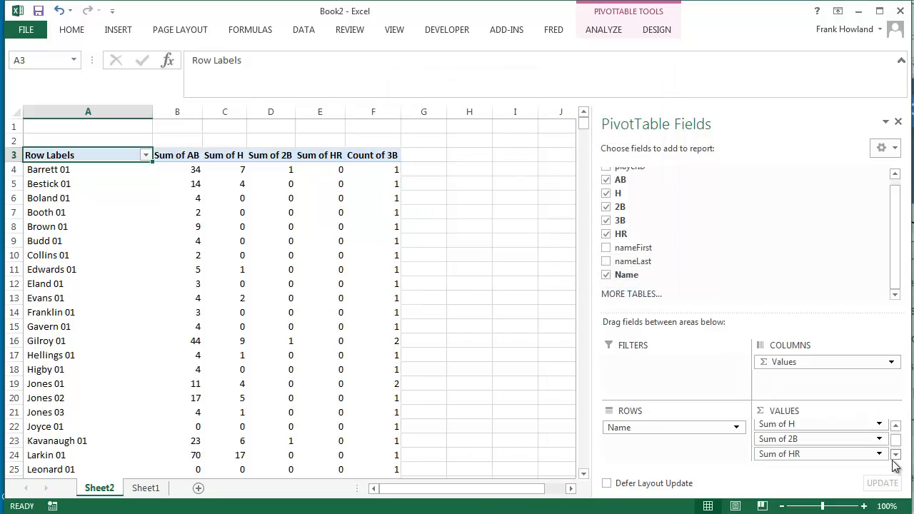
# Change the 3B field in the PivotTable values to be summarized by Sum
pyautogui.click(895, 454)
pyautogui.click(829, 455)
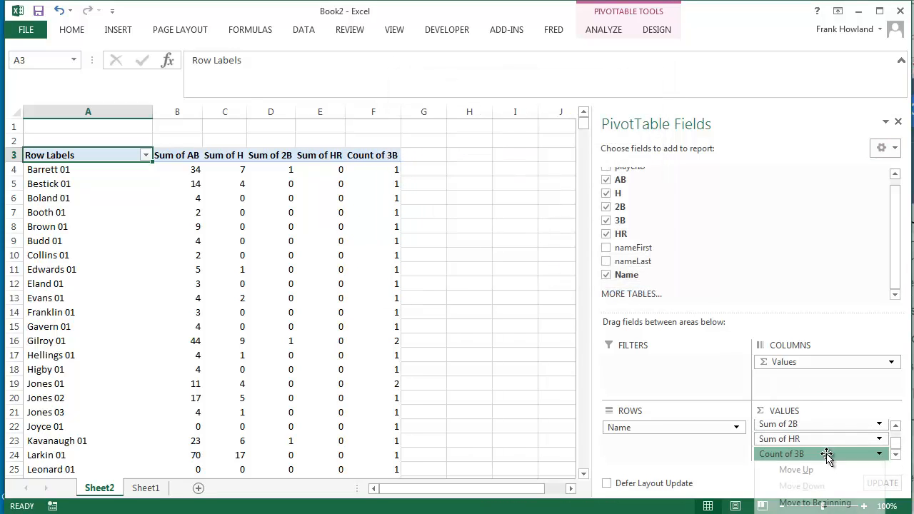
pyautogui.click(822, 513)
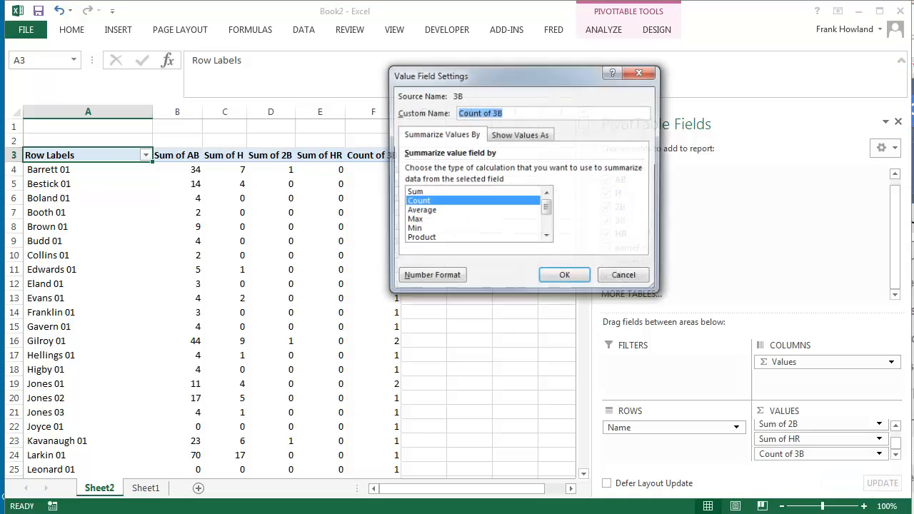
pyautogui.click(435, 192)
pyautogui.click(565, 277)
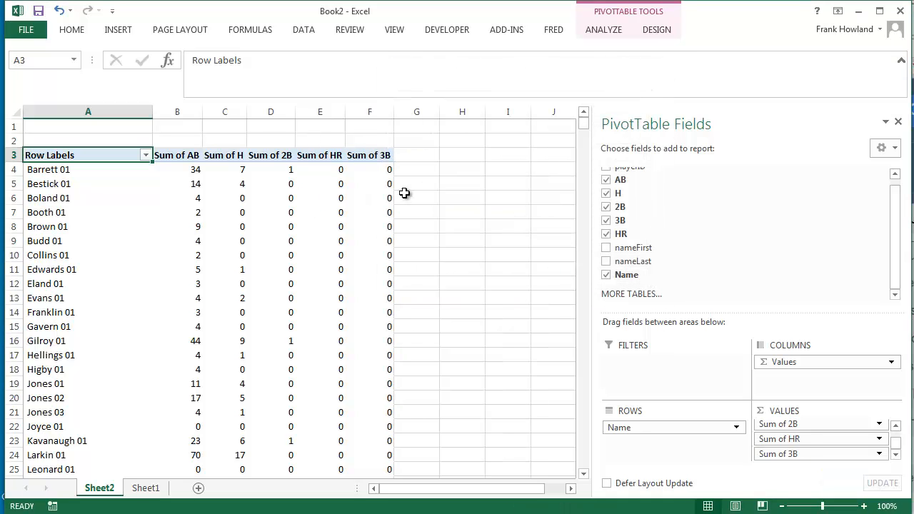
# Enter the heading Slugging Average in cell G3, directly beside the PivotTable
pyautogui.click(416, 153)
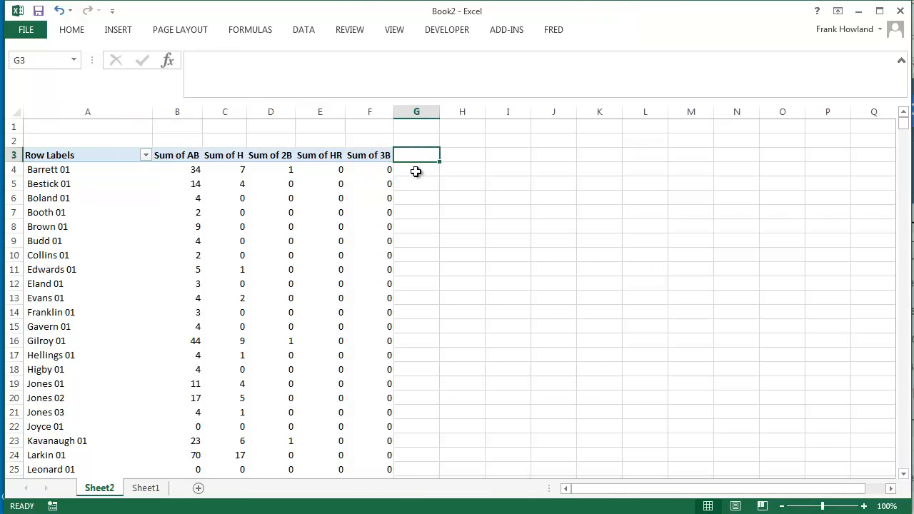
pyautogui.click(416, 172)
pyautogui.click(415, 153)
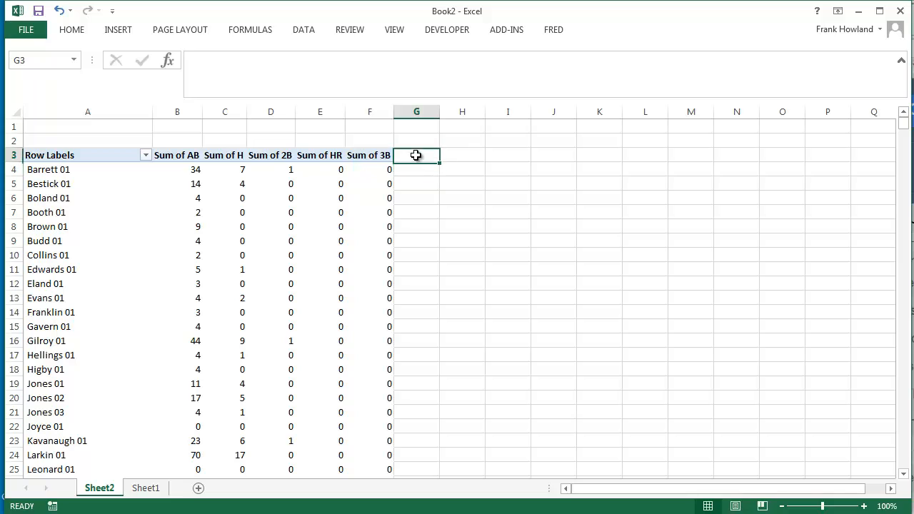
pyautogui.write('Sluggin')
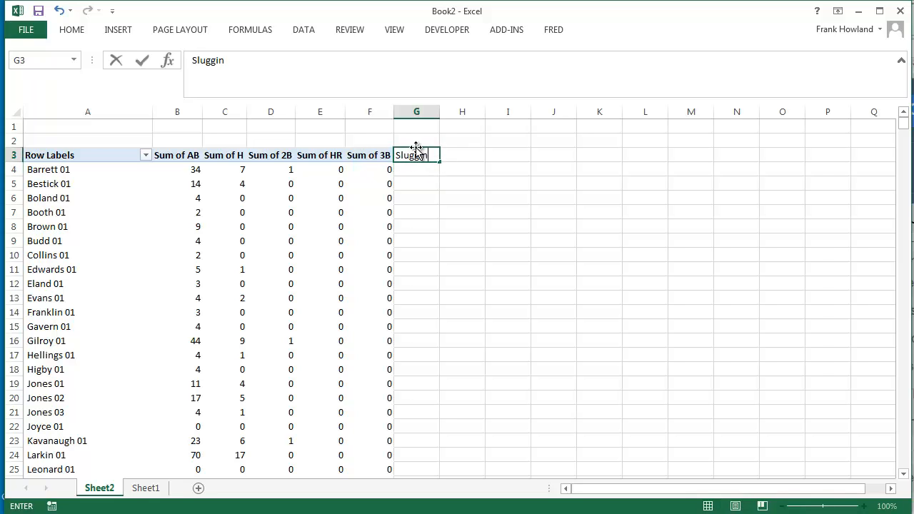
pyautogui.write('g Average')
pyautogui.press('Return')
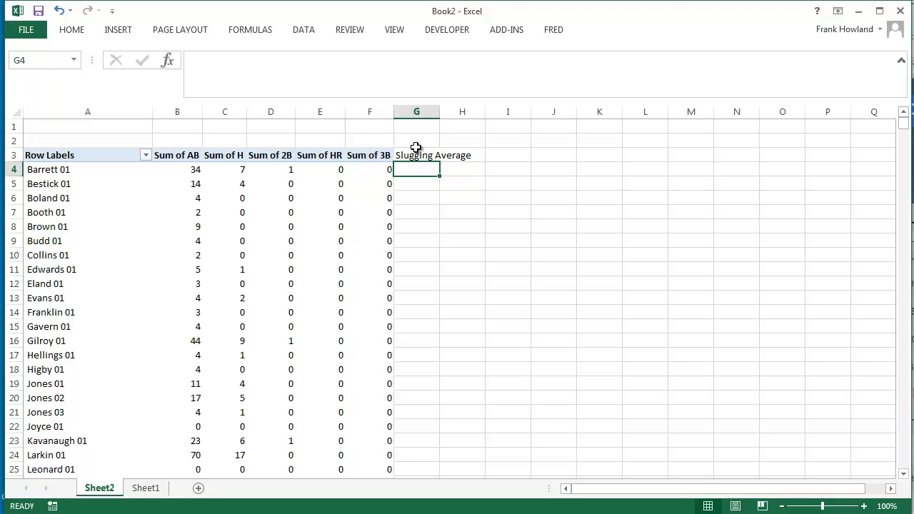
pyautogui.write('=(')
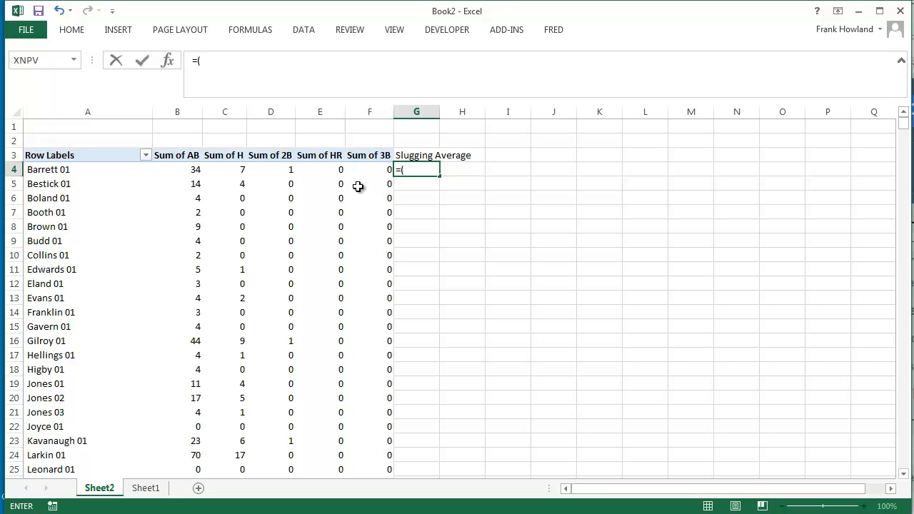
pyautogui.click(225, 169)
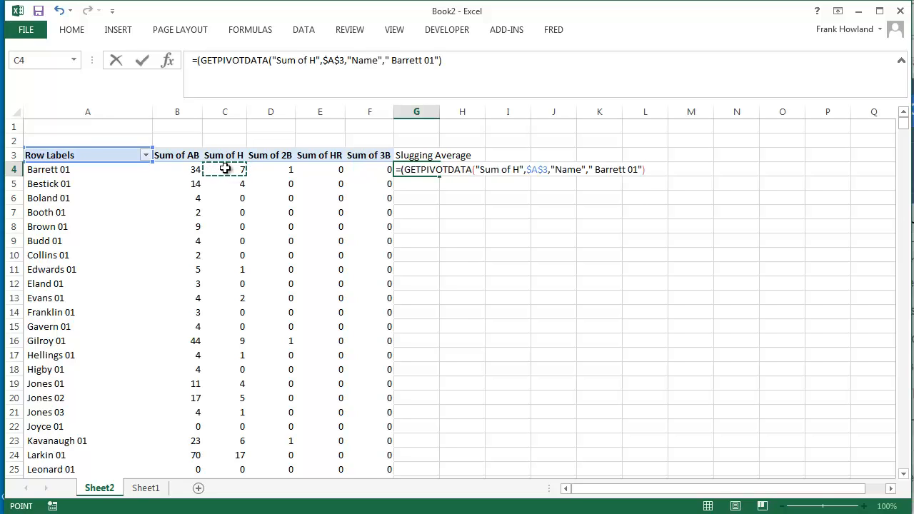
pyautogui.press('Escape')
pyautogui.click(445, 226)
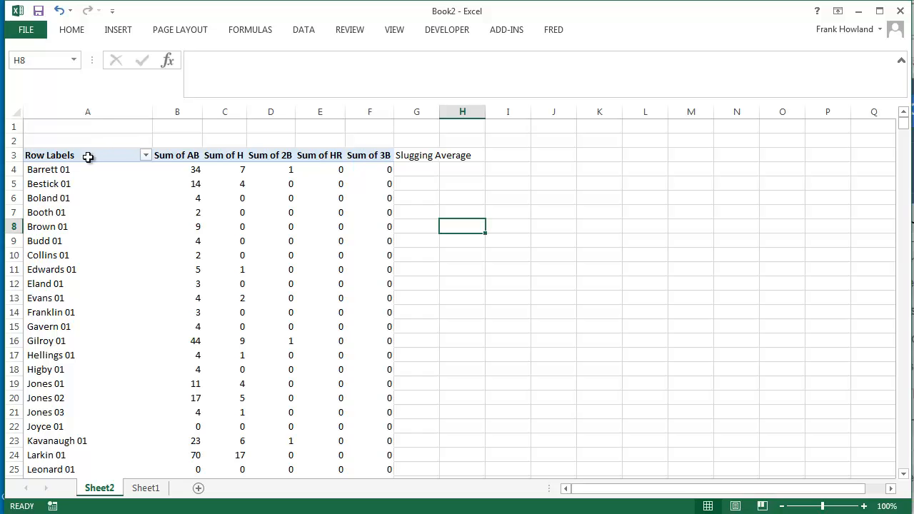
# Select the entire PivotTable, from the Row Labels header through the Grand Total row, and copy it
pyautogui.moveTo(71, 157); pyautogui.dragTo(383, 443)
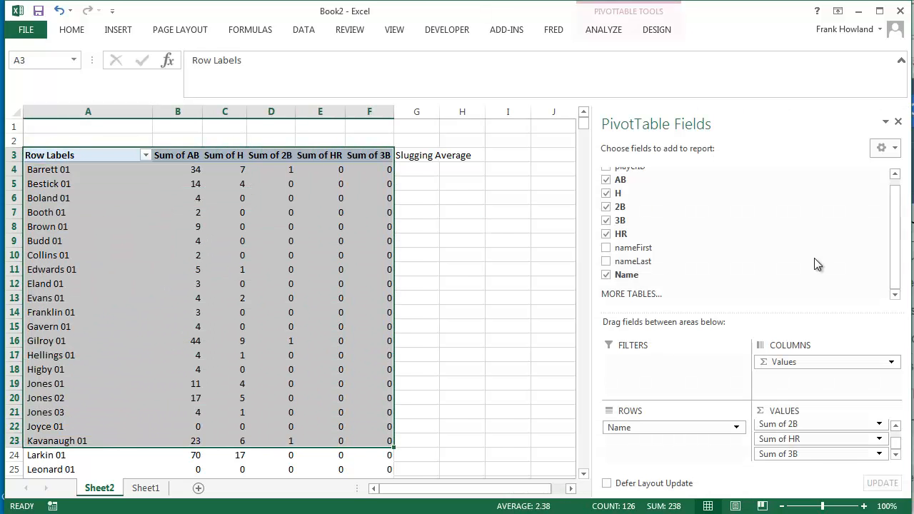
pyautogui.moveTo(581, 124); pyautogui.dragTo(578, 490)
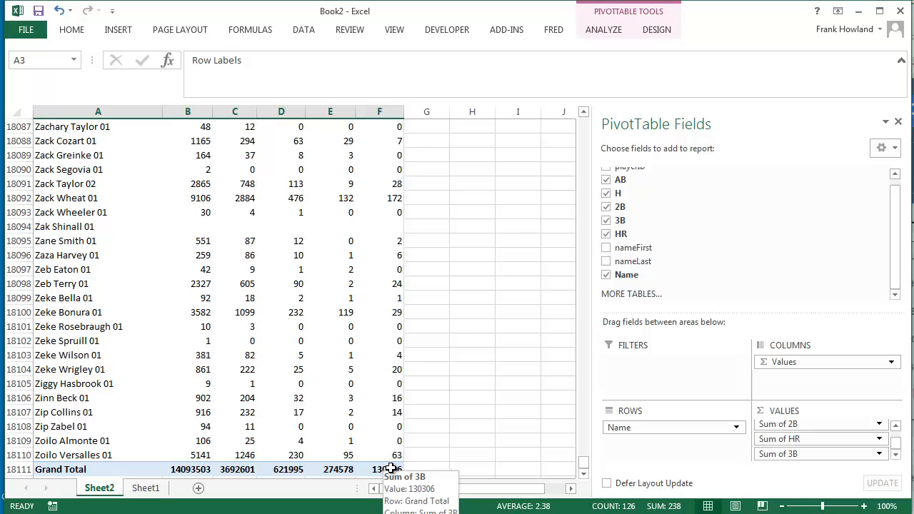
pyautogui.hotkey('ctrl', 'a')
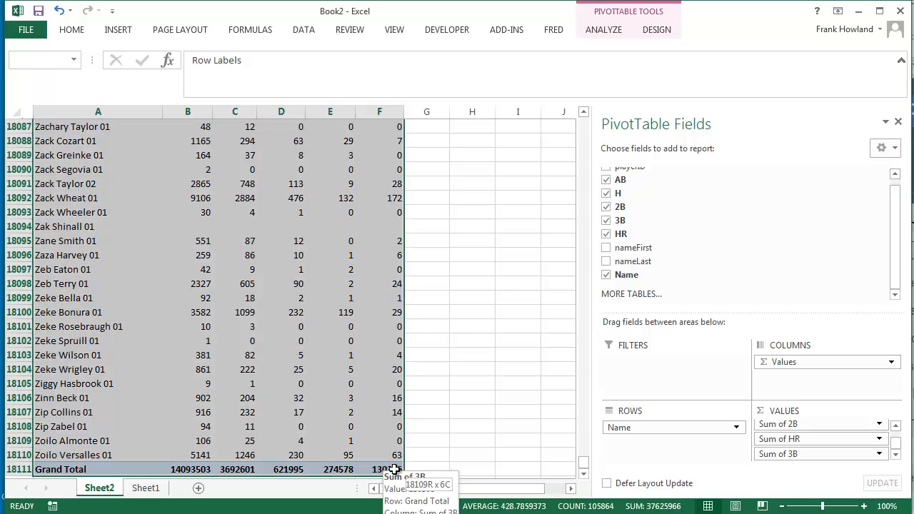
pyautogui.hotkey('ctrl', 'c')
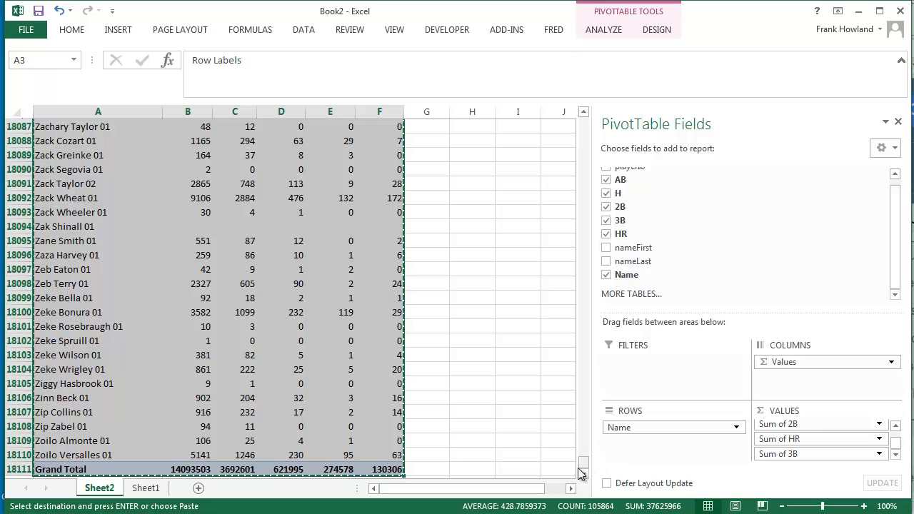
pyautogui.moveTo(584, 464); pyautogui.dragTo(613, 115)
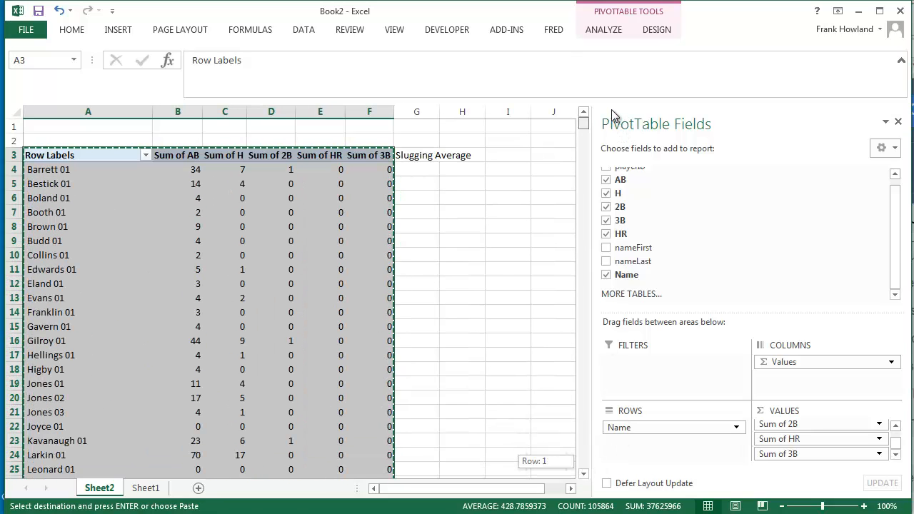
# Paste the copied PivotTable at cell H3 as values with source formatting
pyautogui.click(453, 155)
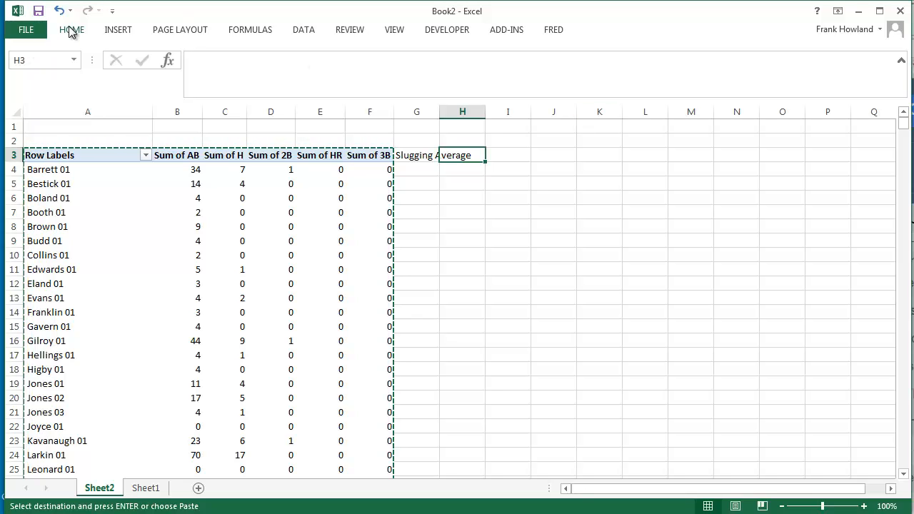
pyautogui.click(27, 30)
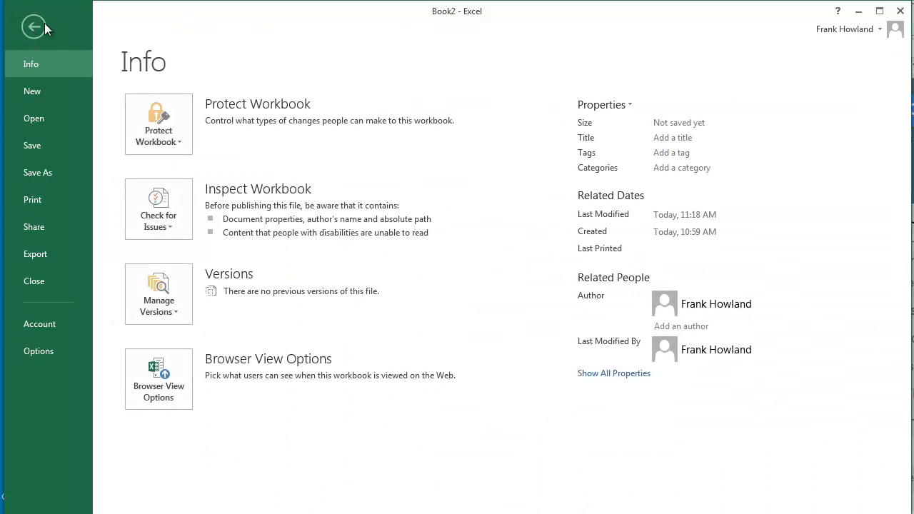
pyautogui.click(32, 27)
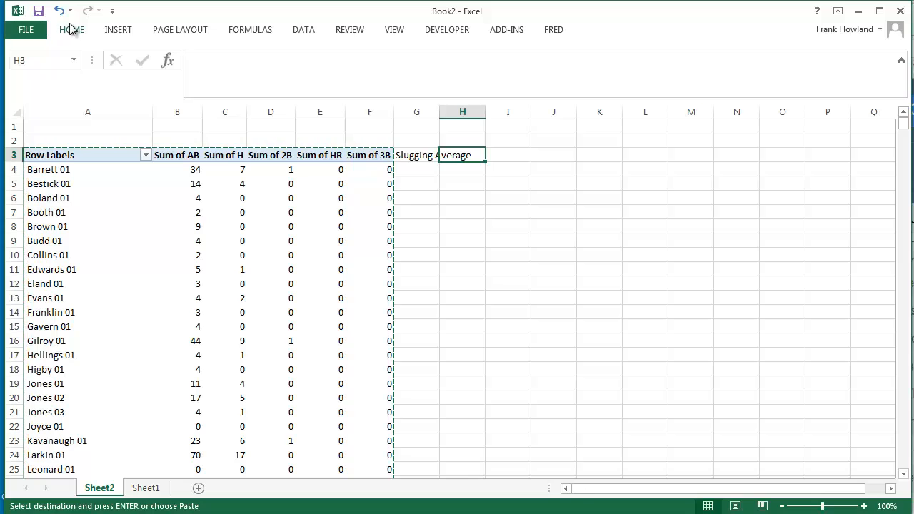
pyautogui.click(24, 85)
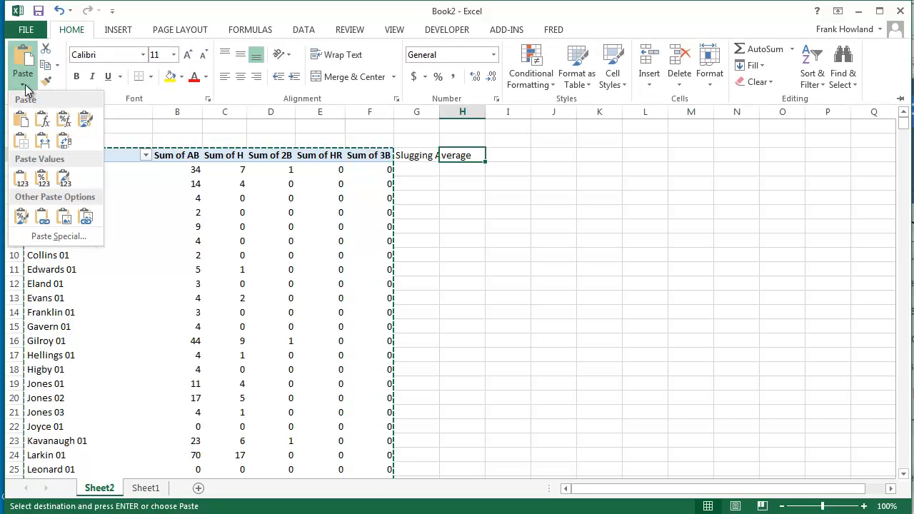
pyautogui.click(64, 179)
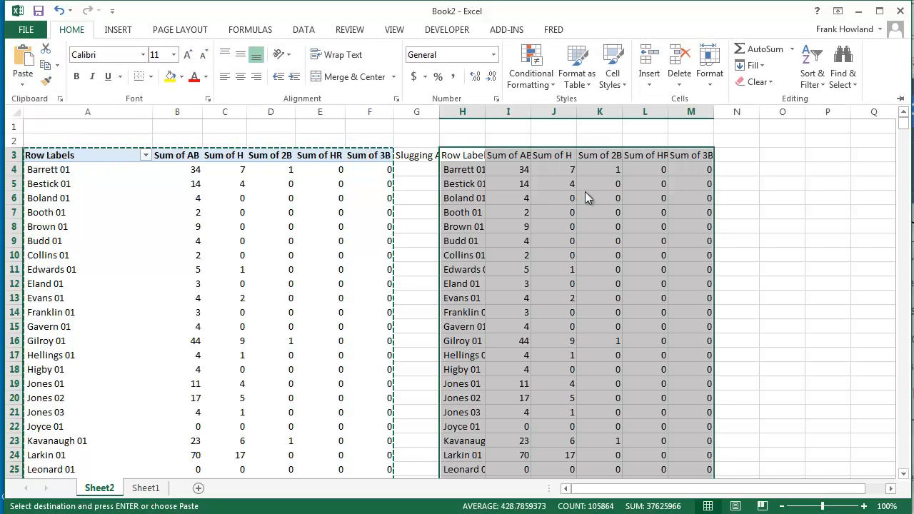
pyautogui.click(731, 155)
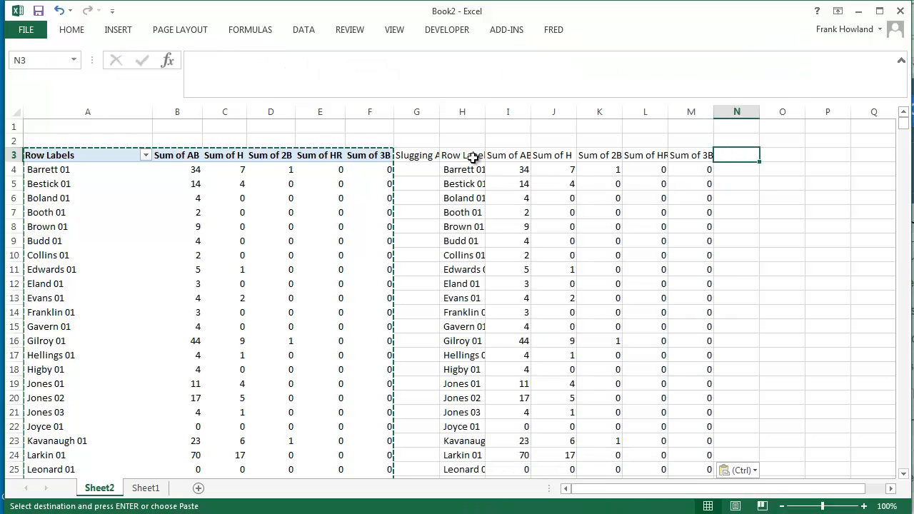
pyautogui.moveTo(473, 157); pyautogui.dragTo(686, 209)
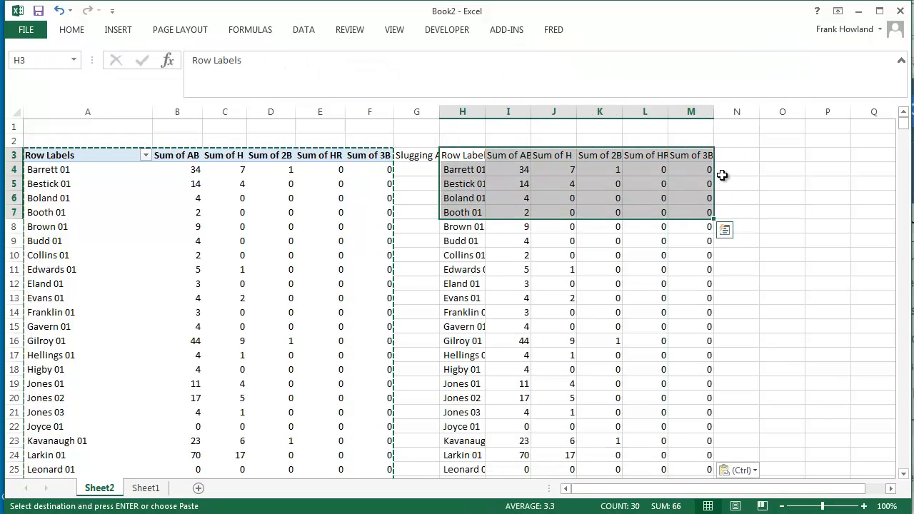
pyautogui.click(520, 198)
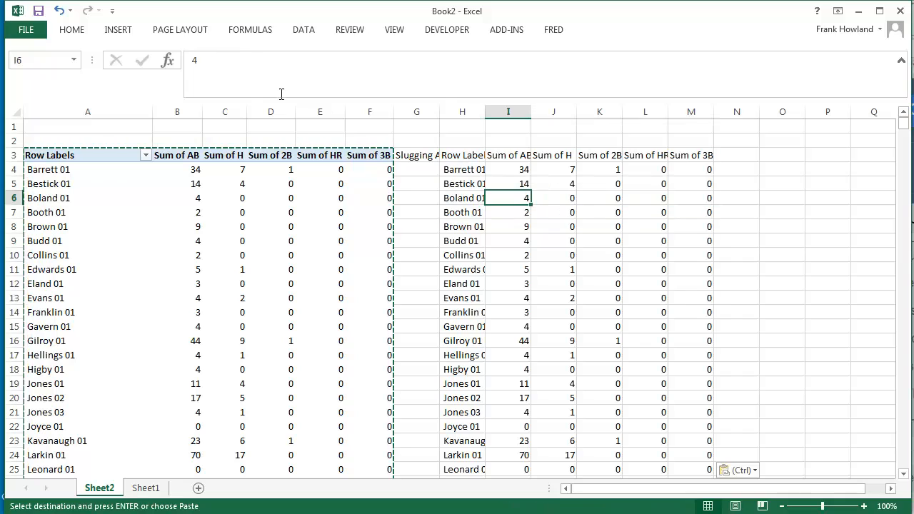
pyautogui.click(118, 30)
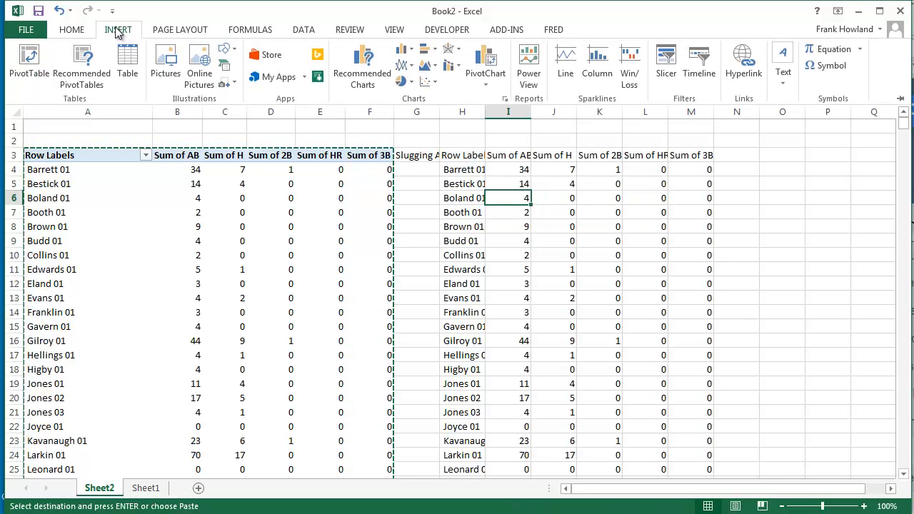
pyautogui.click(134, 62)
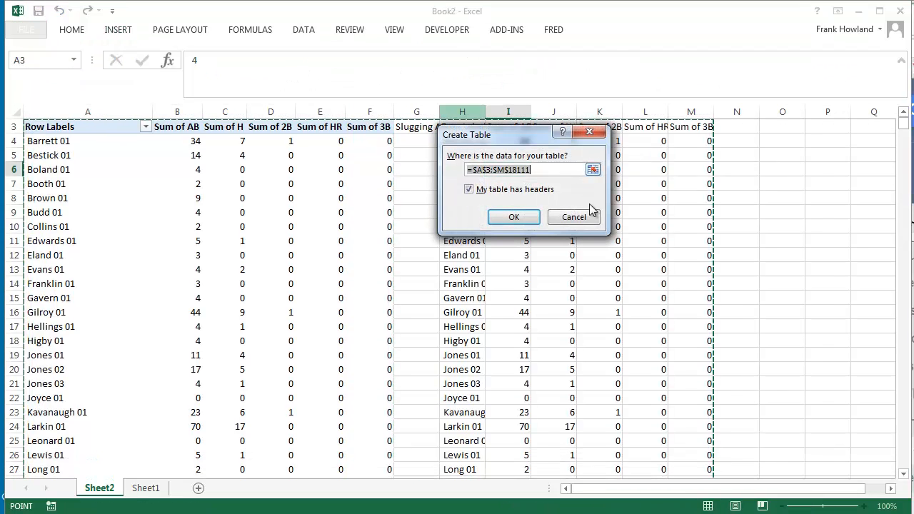
pyautogui.click(574, 217)
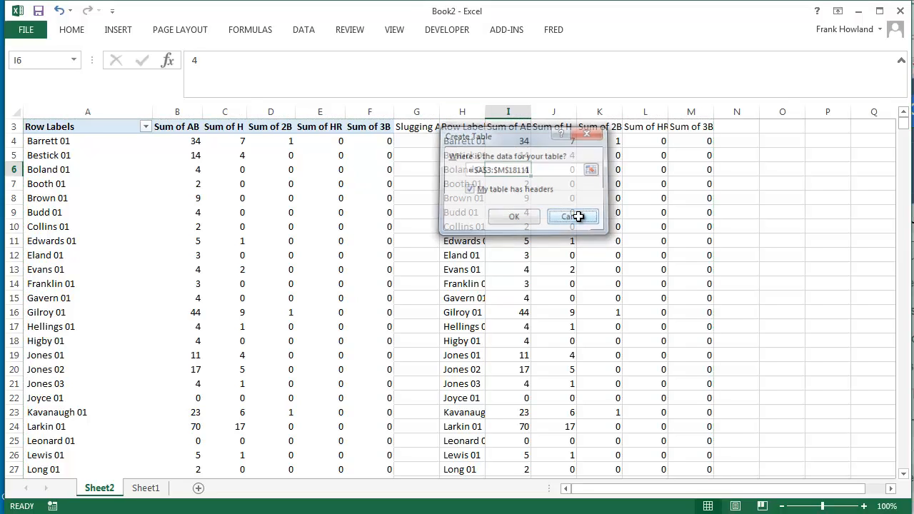
# Clear the Slugging Average heading from cell G3 so column G separates the PivotTable from the pasted data
pyautogui.click(520, 154)
pyautogui.click(415, 130)
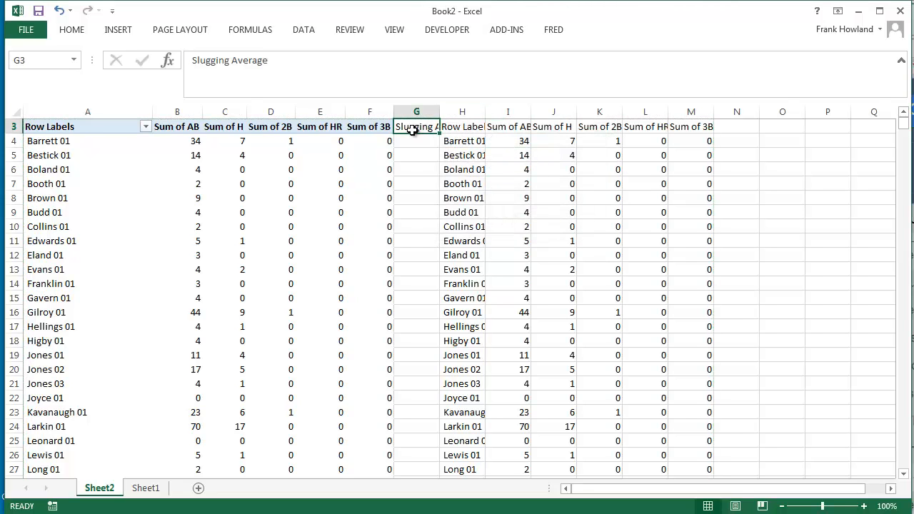
pyautogui.press('BackSpace')
pyautogui.press('Return')
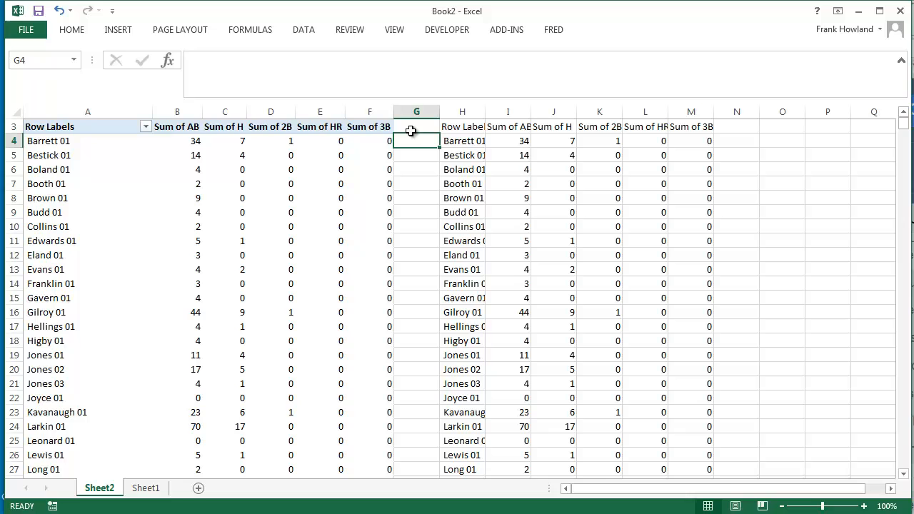
# Convert the pasted range $H$3:$M$18111 into a table with headers
pyautogui.click(452, 140)
pyautogui.click(118, 31)
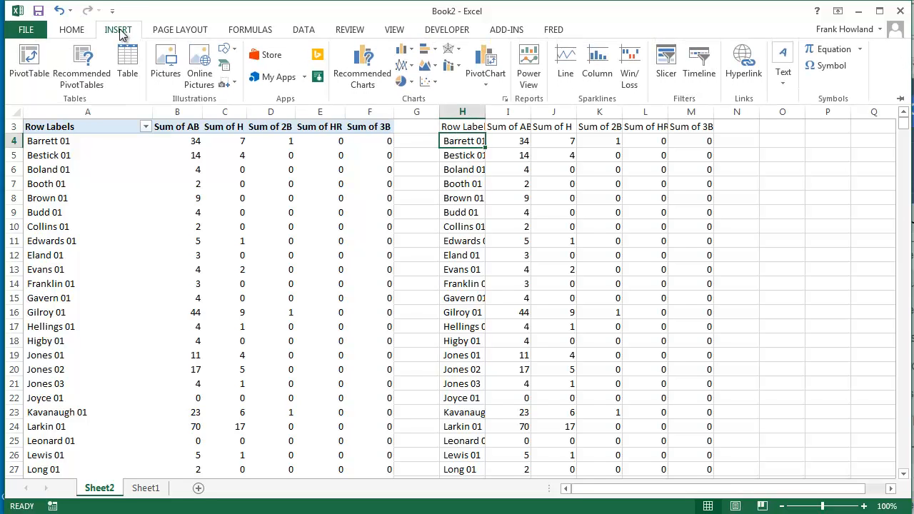
pyautogui.click(129, 58)
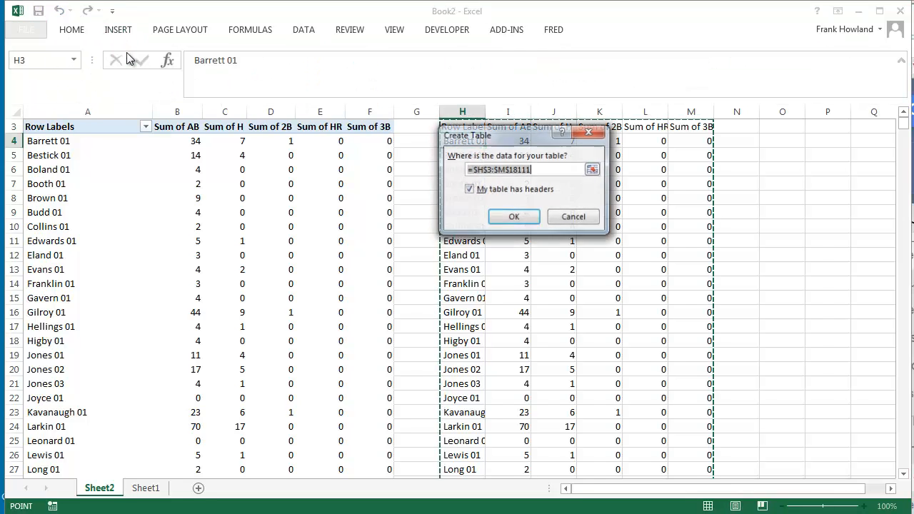
pyautogui.click(514, 218)
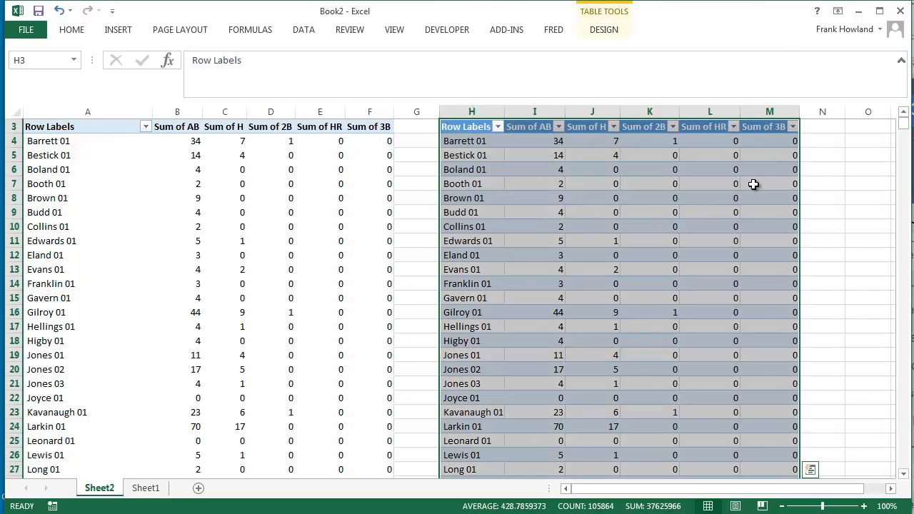
# Add a table column headed Sluggin Average in cell N3, next to Sum of 3B
pyautogui.click(812, 127)
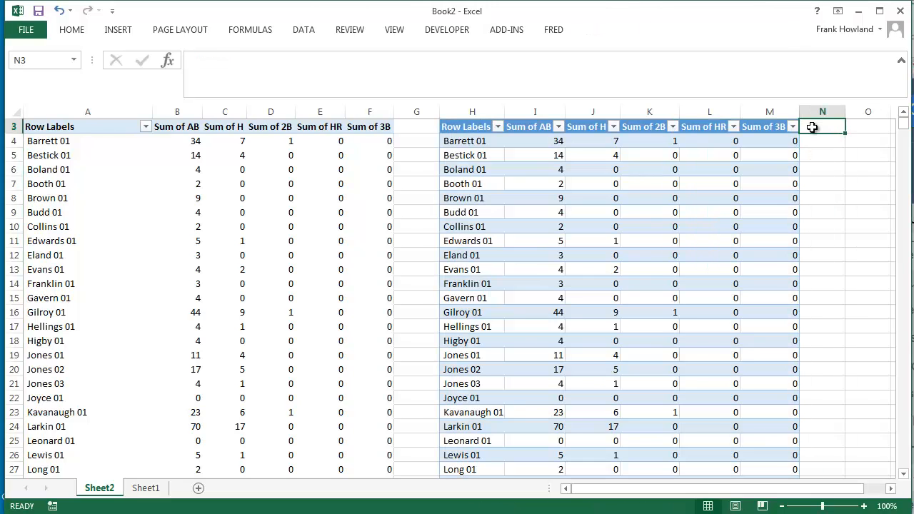
pyautogui.write('Sluggin Average')
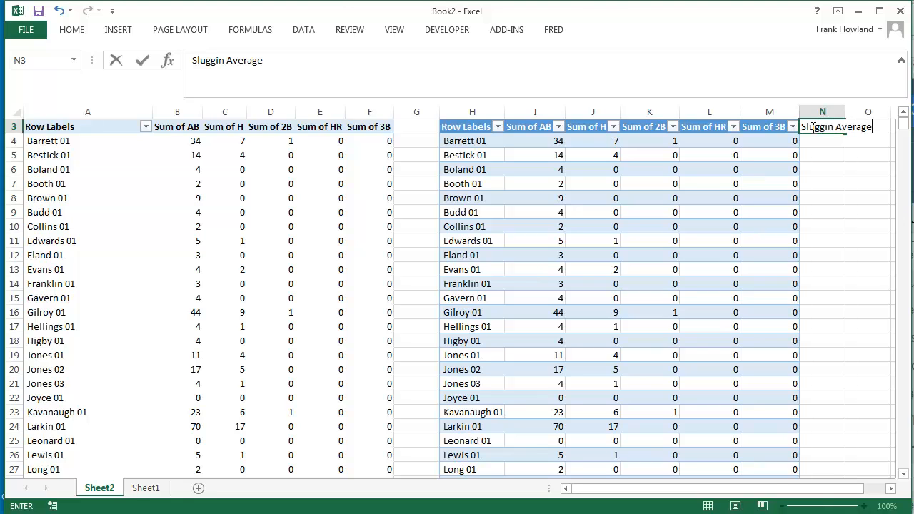
pyautogui.press('Return')
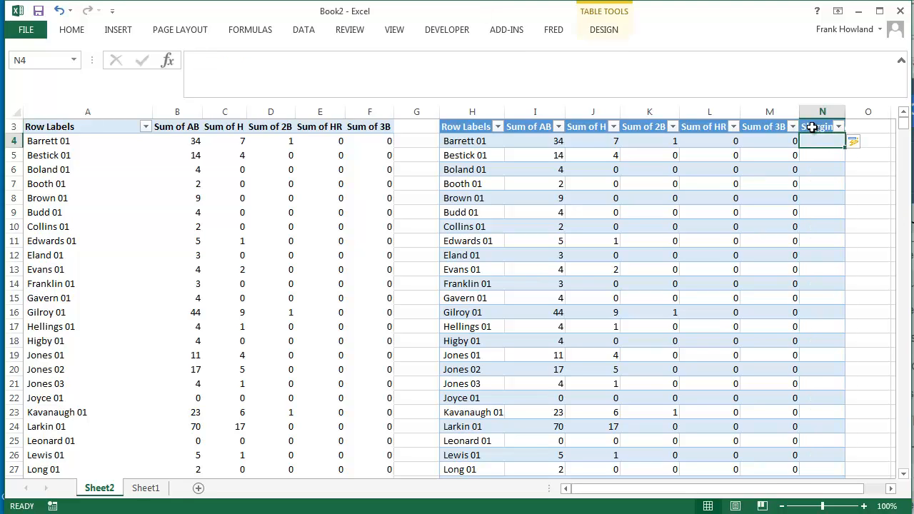
# Fill the Sluggin Average column from N4 with =([@[Sum of H]]+[@[Sum of 2B]]+2*[@[Sum of 3B]]+3*[@[Sum of HR]])/[@[Sum of AB]]
pyautogui.write('=(')
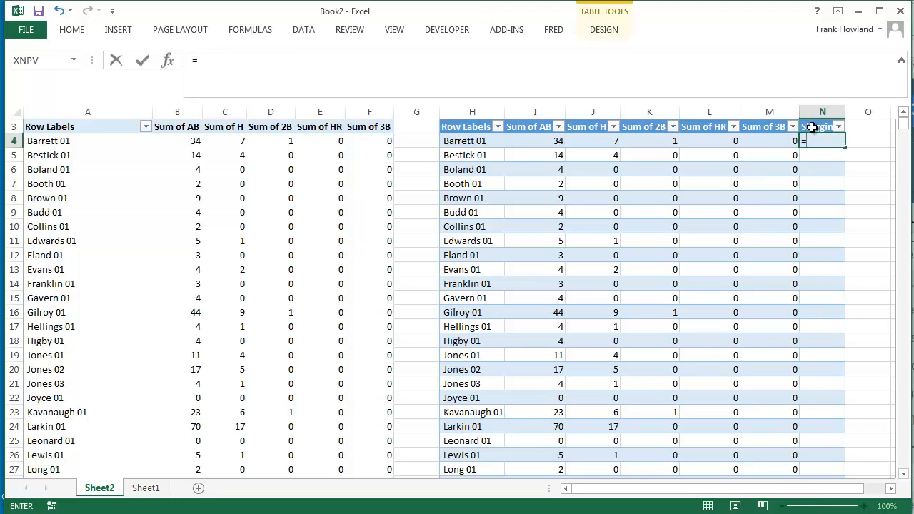
pyautogui.click(597, 141)
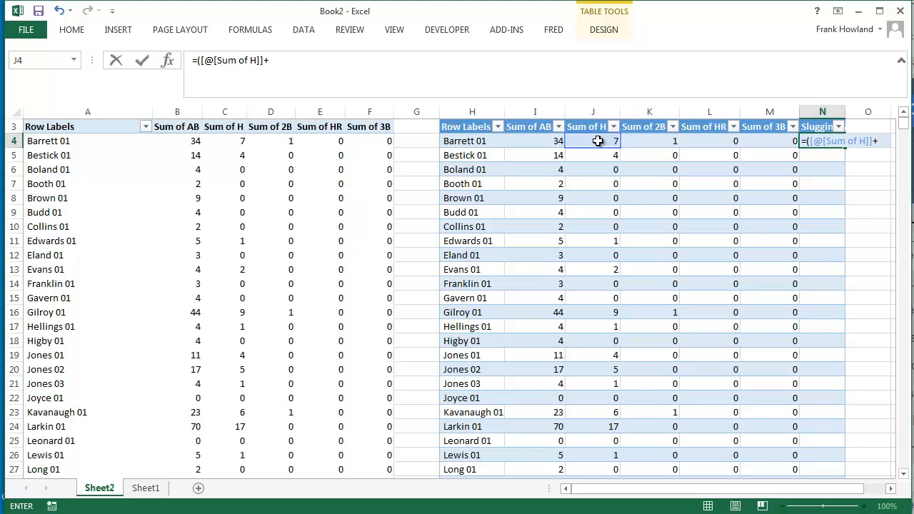
pyautogui.click(635, 143)
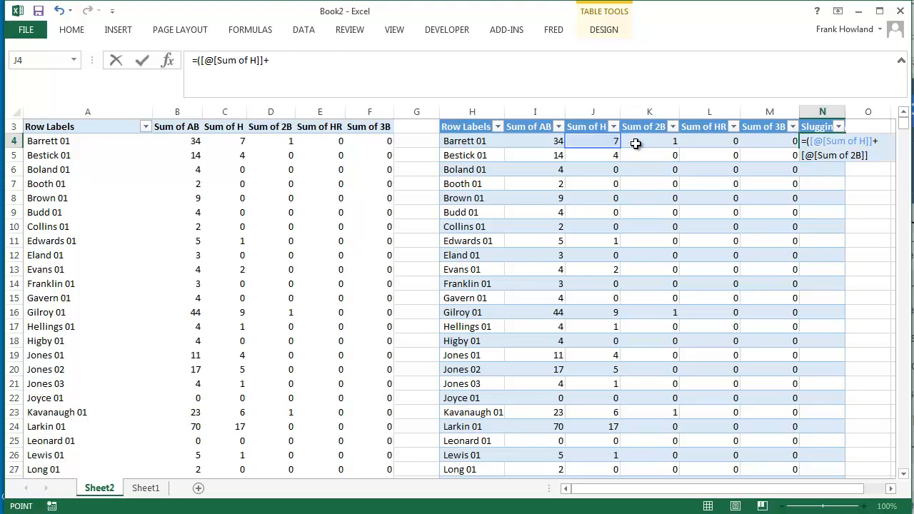
pyautogui.write('+2*')
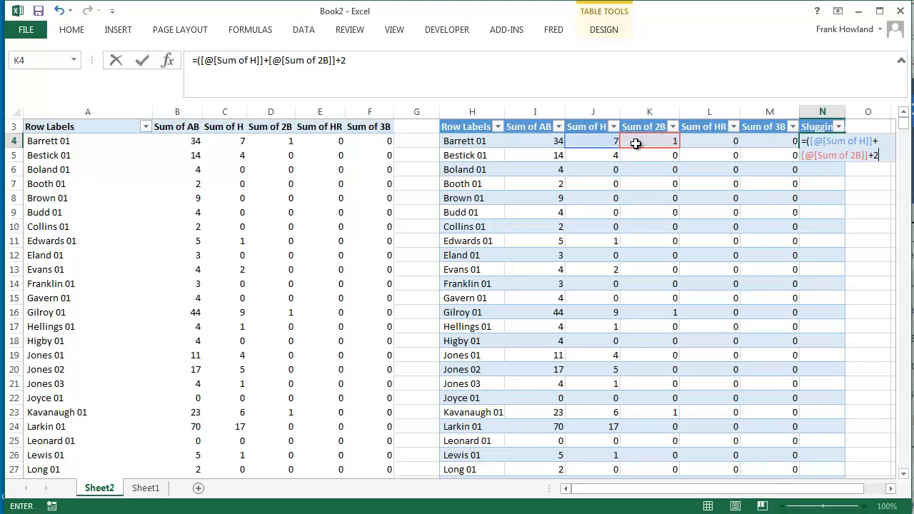
pyautogui.click(783, 142)
pyautogui.write('+')
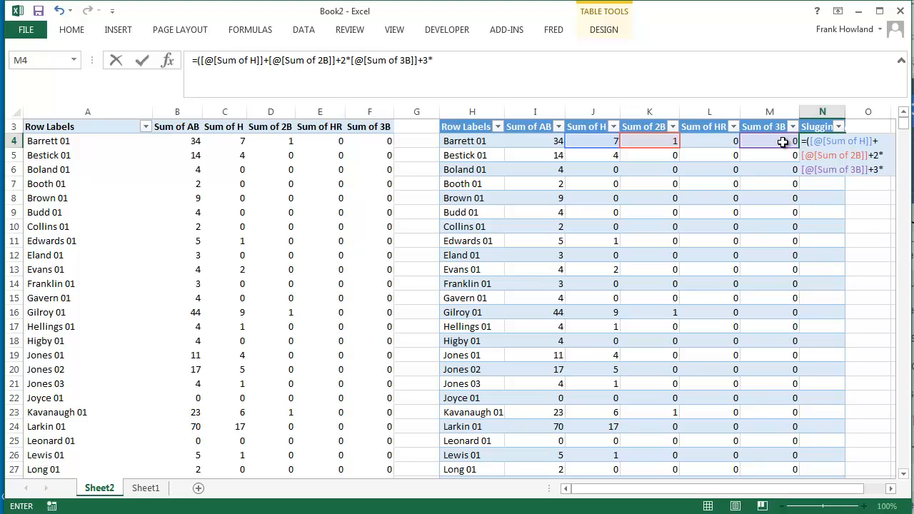
pyautogui.write('3*')
pyautogui.click(712, 143)
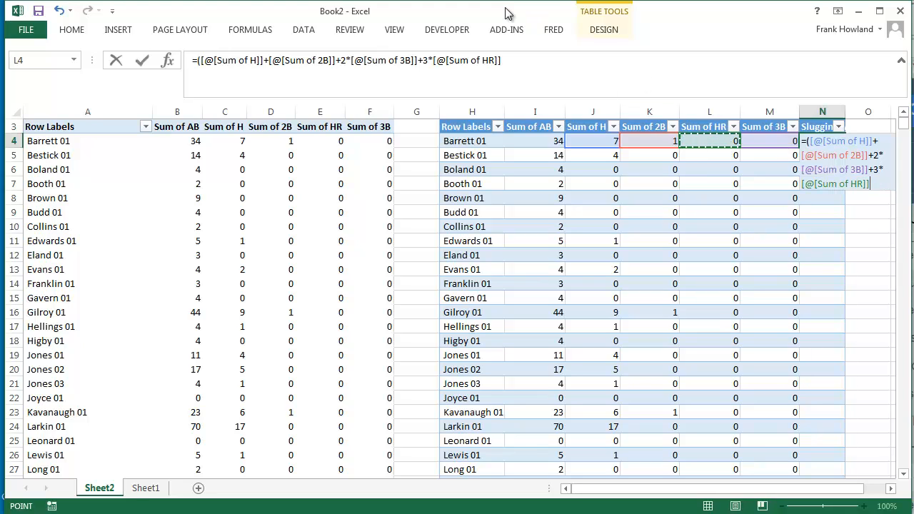
pyautogui.click(521, 63)
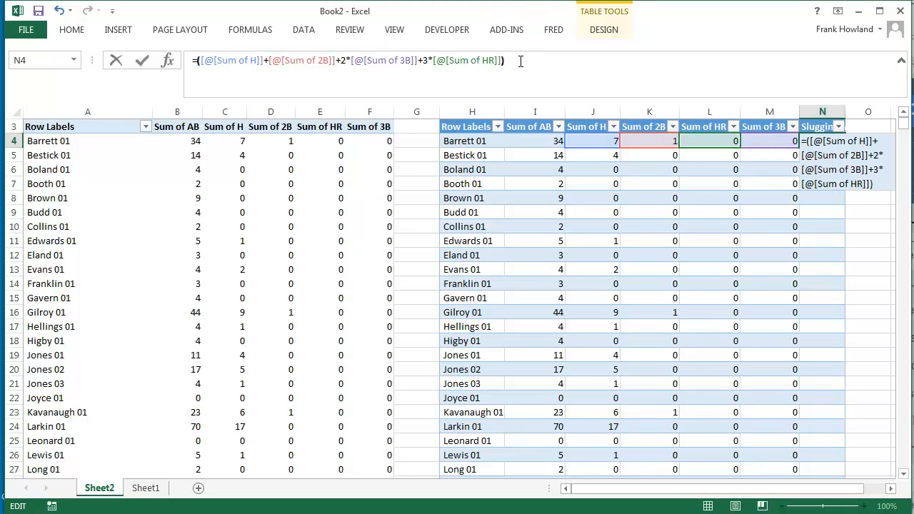
pyautogui.write(')/')
pyautogui.click(541, 140)
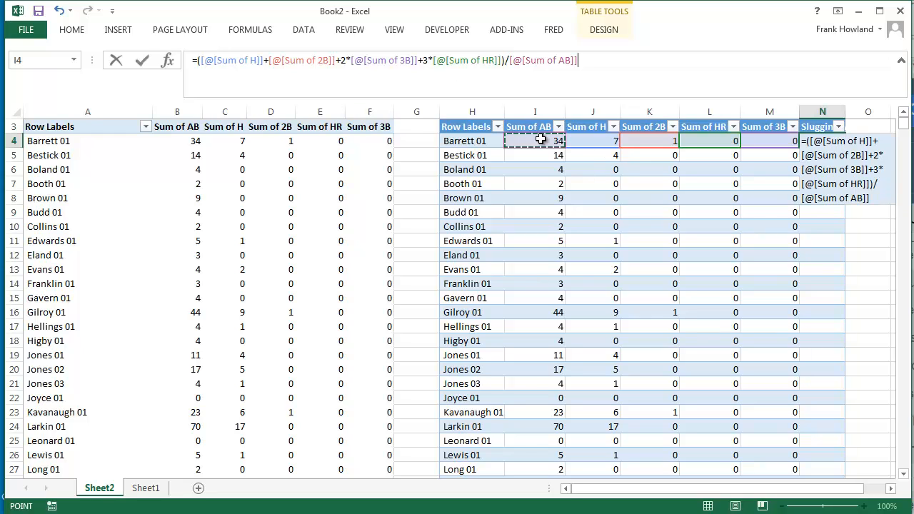
pyautogui.press('Return')
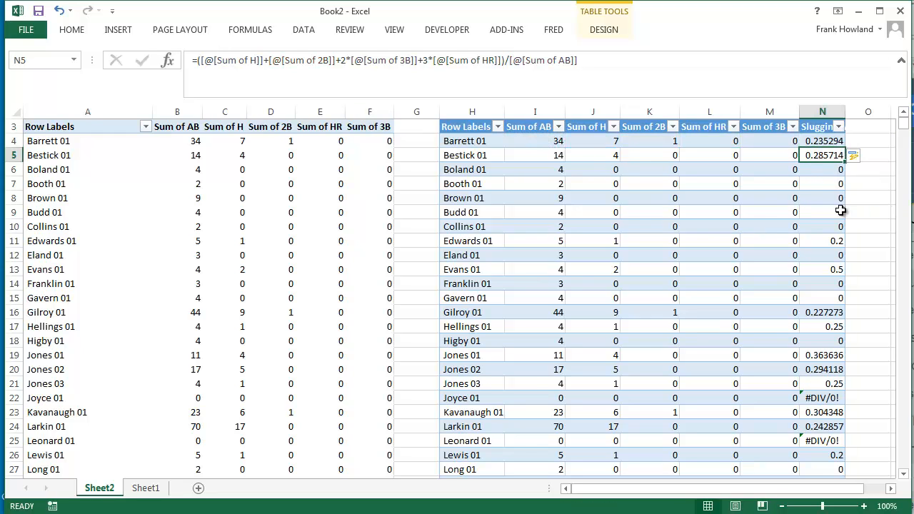
# Sort the new table by Sum of AB from largest to smallest
pyautogui.click(712, 229)
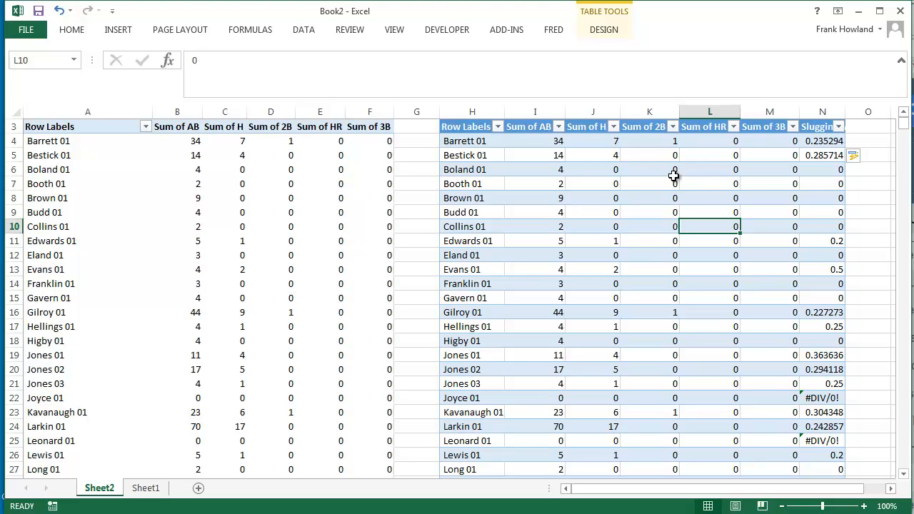
pyautogui.click(560, 127)
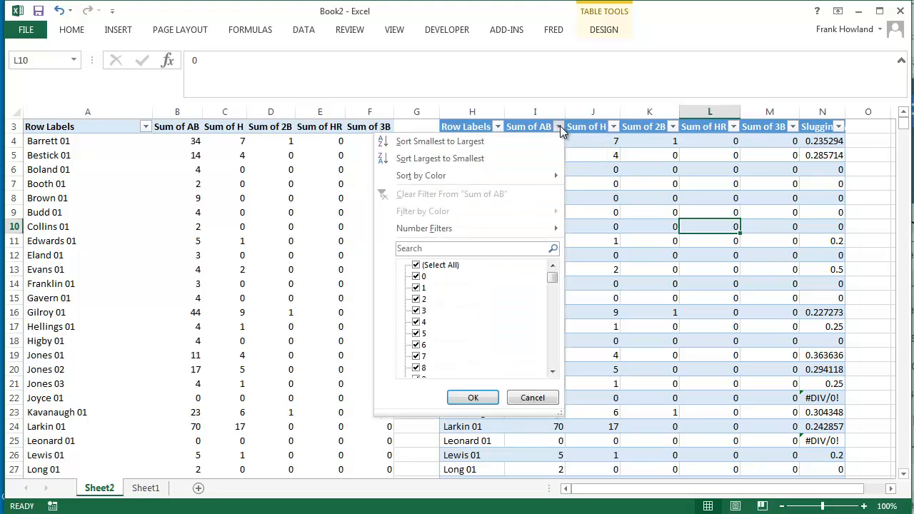
pyautogui.click(523, 152)
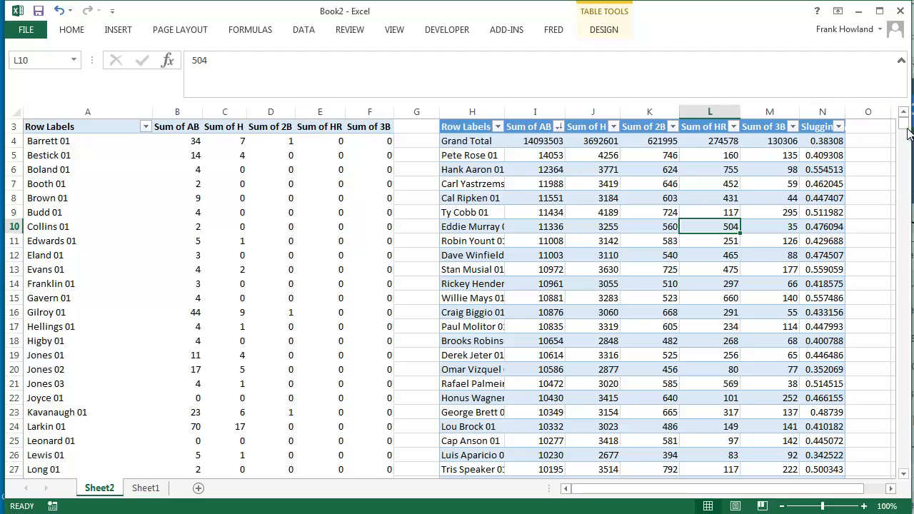
# Delete the table cells H3578:N18111, which hold all players with fewer than 1000 At Bats
pyautogui.moveTo(904, 123); pyautogui.dragTo(904, 187)
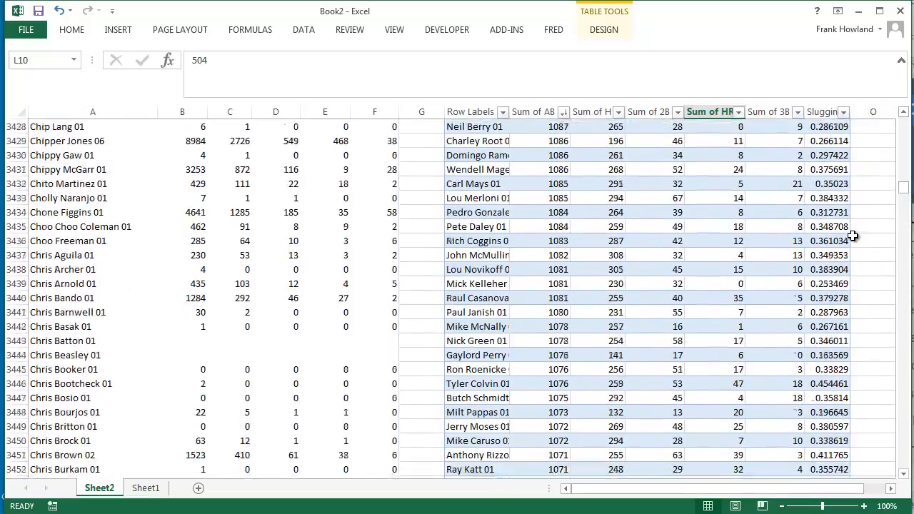
pyautogui.scroll(-12, 841, 235)
pyautogui.scroll(-20, 853, 236)
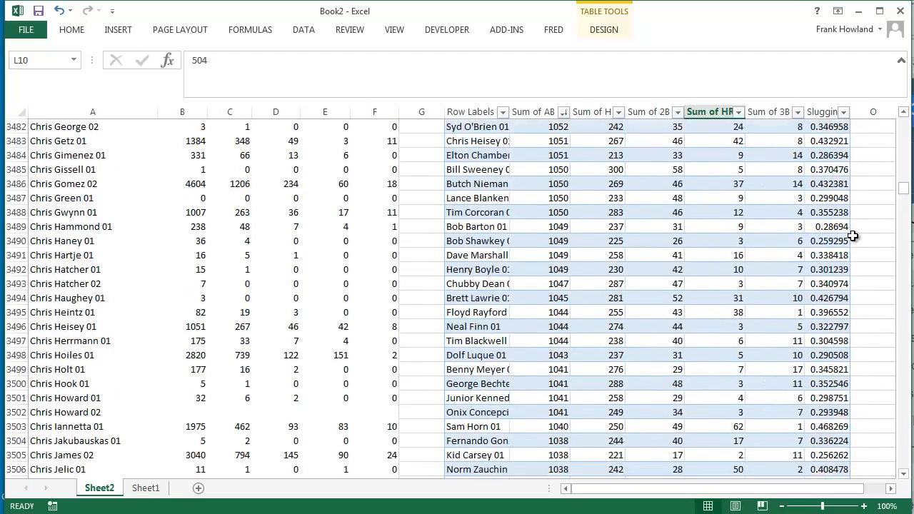
pyautogui.scroll(-5, 853, 236)
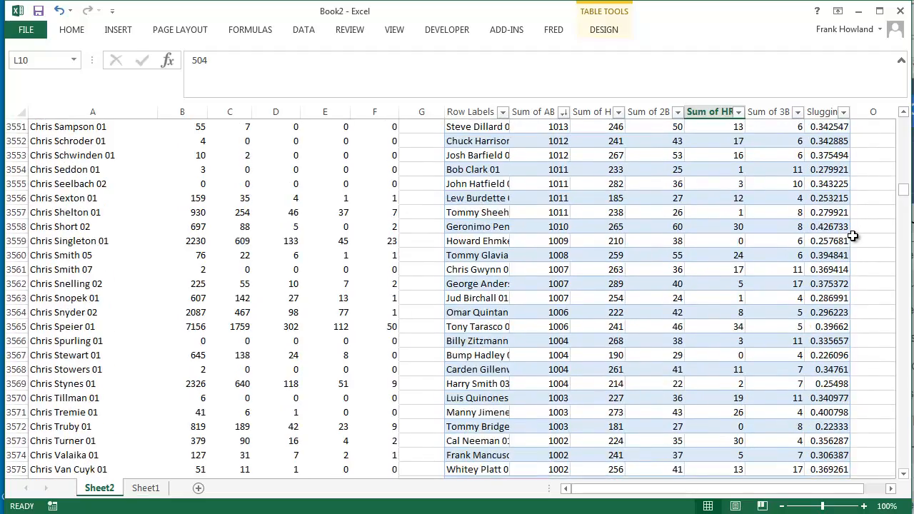
pyautogui.scroll(-4, 853, 236)
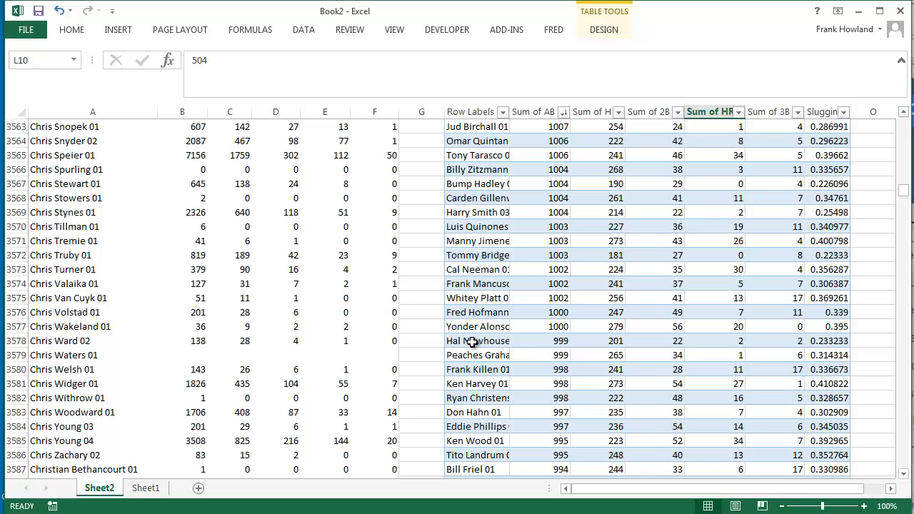
pyautogui.moveTo(472, 341); pyautogui.dragTo(837, 386)
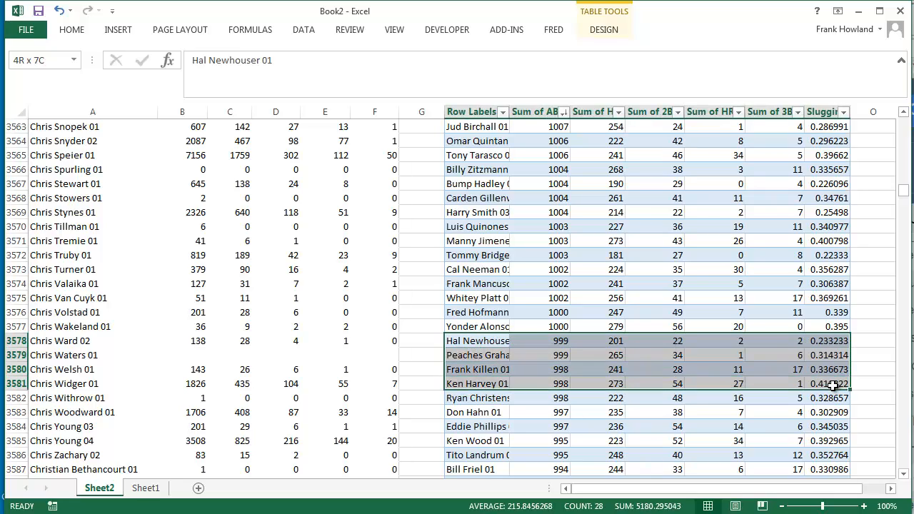
pyautogui.moveTo(903, 190); pyautogui.dragTo(904, 481)
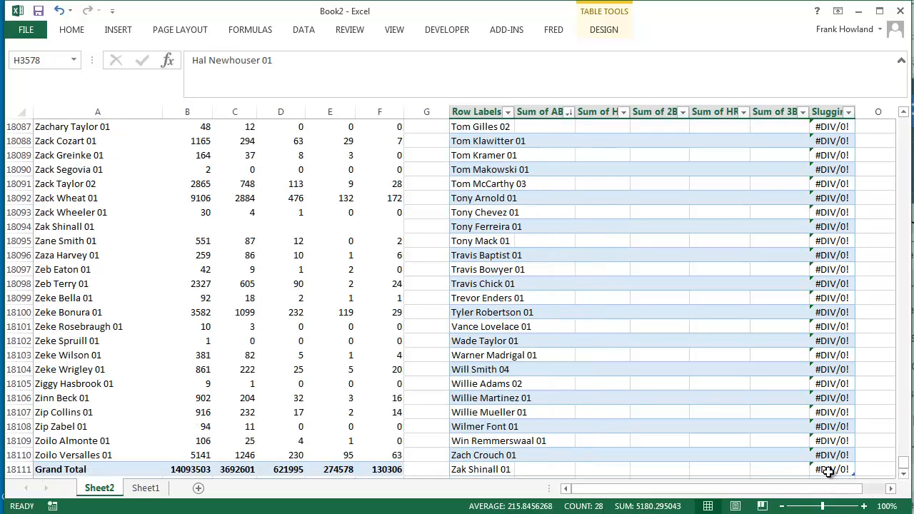
pyautogui.keyDown('shift'); pyautogui.click(829, 470); pyautogui.keyUp('shift')
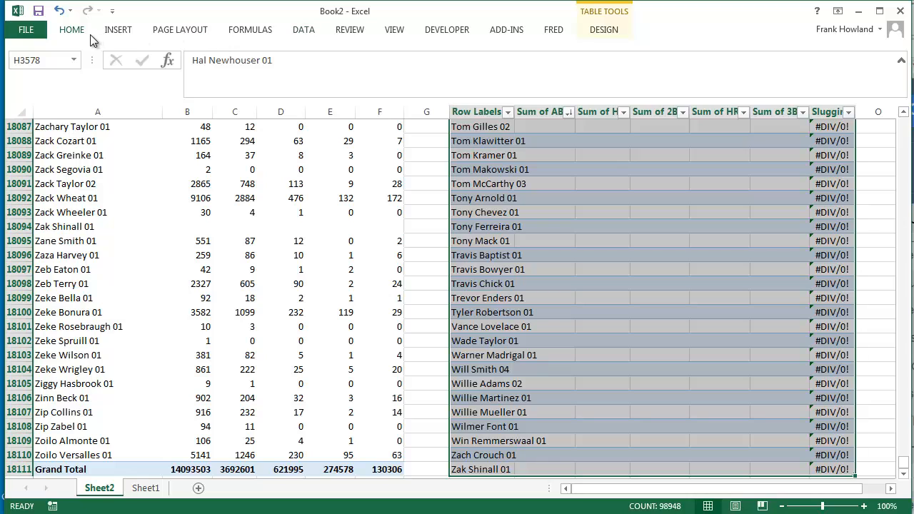
pyautogui.click(66, 33)
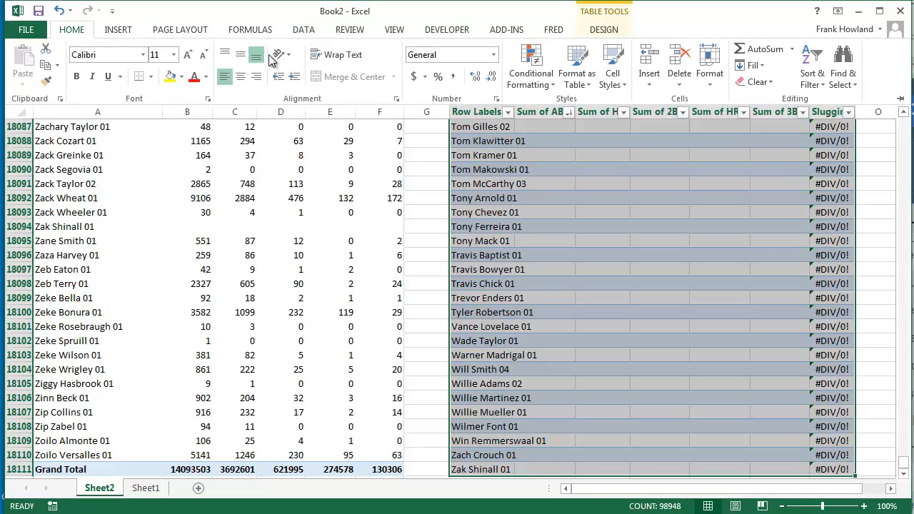
pyautogui.click(682, 81)
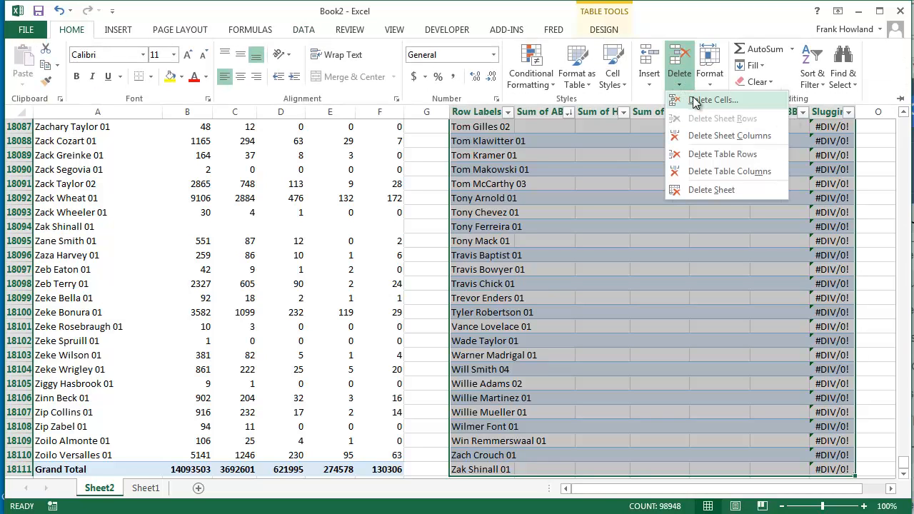
pyautogui.click(693, 100)
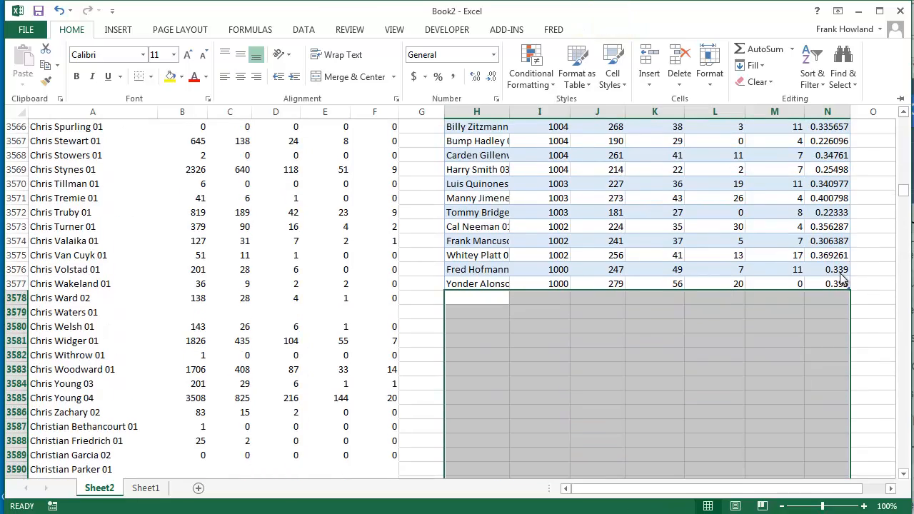
# Sort the remaining table rows by Sluggin Average from largest to smallest
pyautogui.moveTo(904, 190); pyautogui.dragTo(904, 123)
pyautogui.click(839, 155)
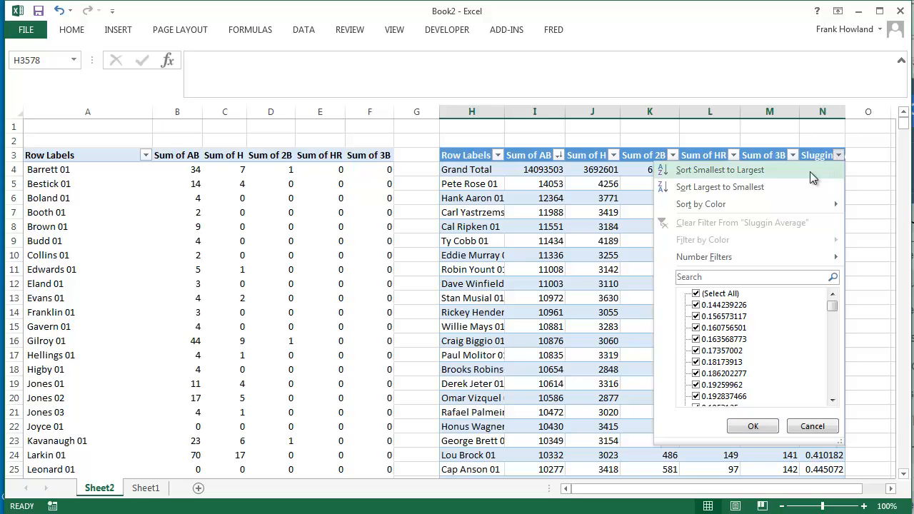
pyautogui.click(795, 185)
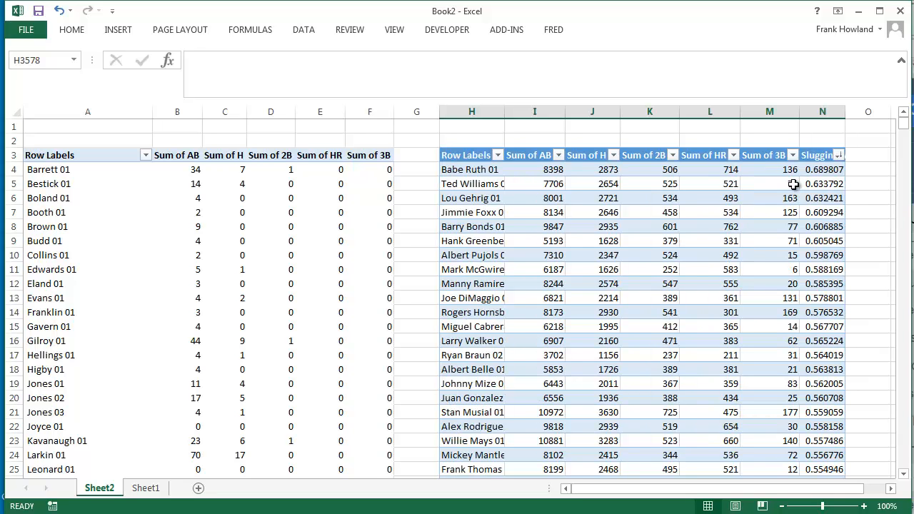
# Select the table from the header cell H3 across its columns and down over the top-ranked players
pyautogui.click(465, 172)
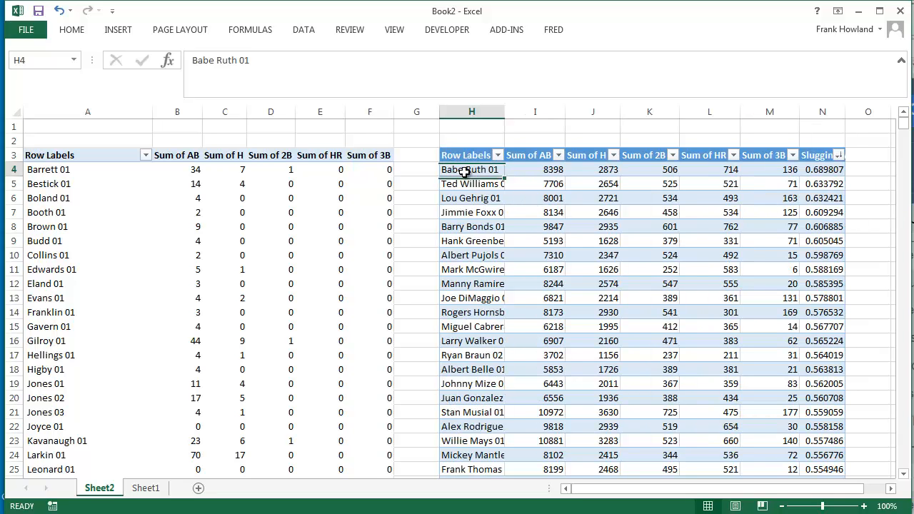
pyautogui.moveTo(464, 171); pyautogui.dragTo(648, 195)
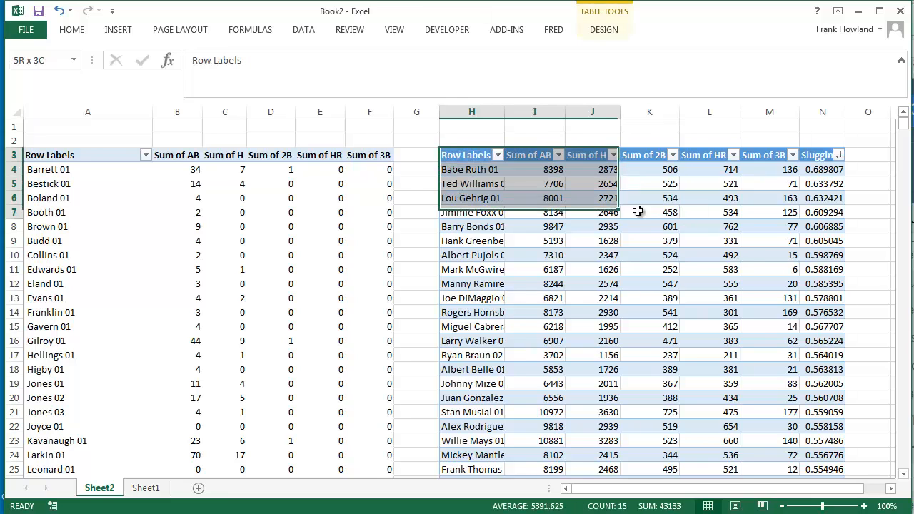